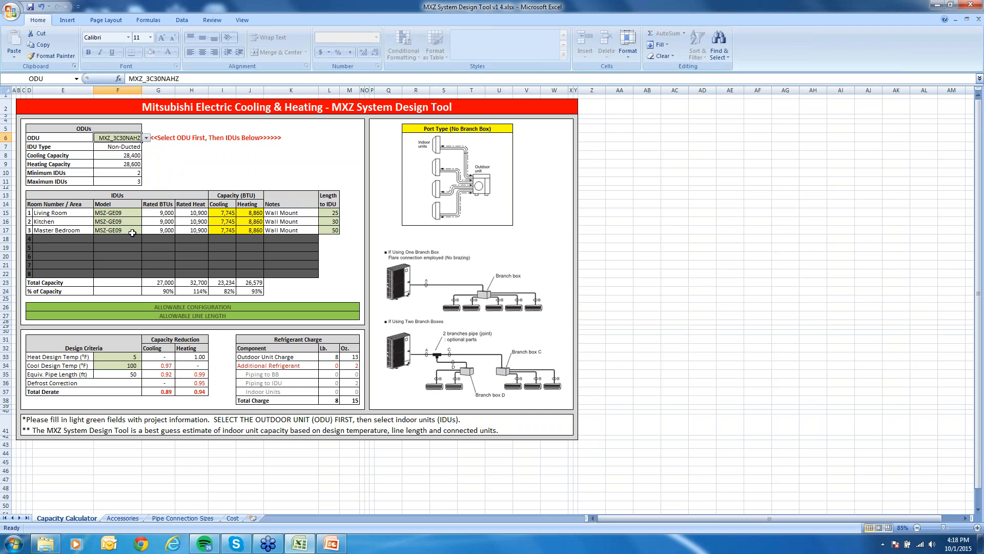
# Step: Try MXZ_4C36NAHZ as the outdoor unit and inspect its number of branch boxes and length of A settings
pyautogui.click(146, 139)
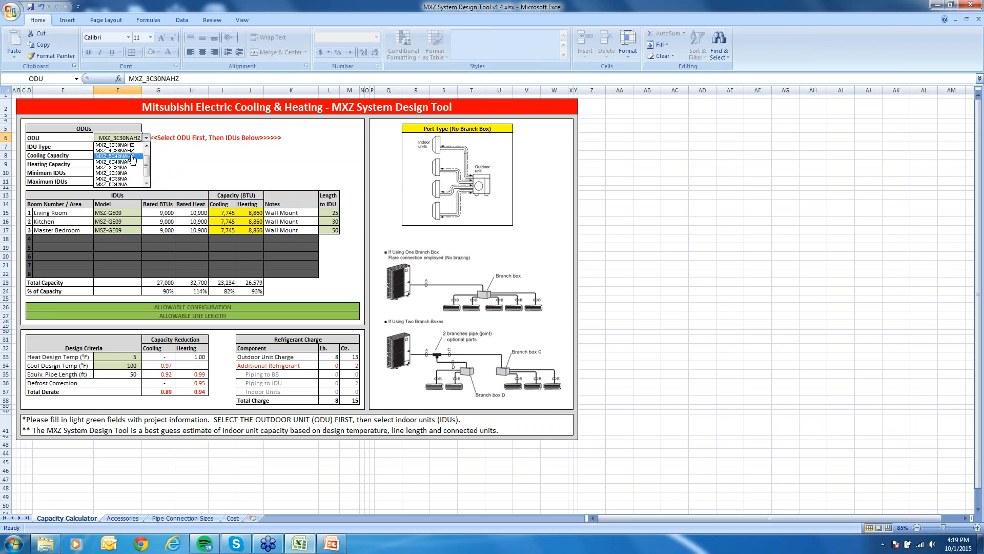
pyautogui.click(132, 152)
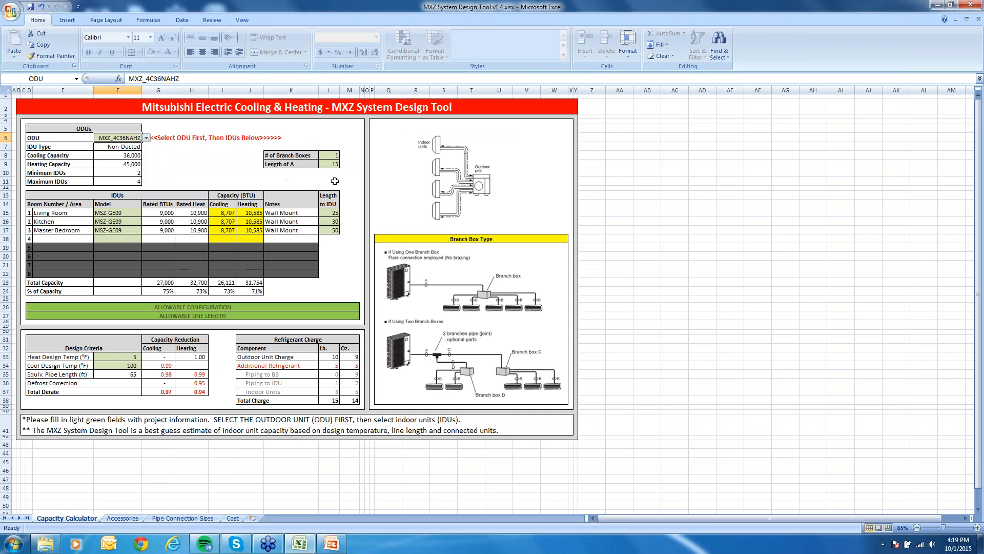
pyautogui.click(332, 155)
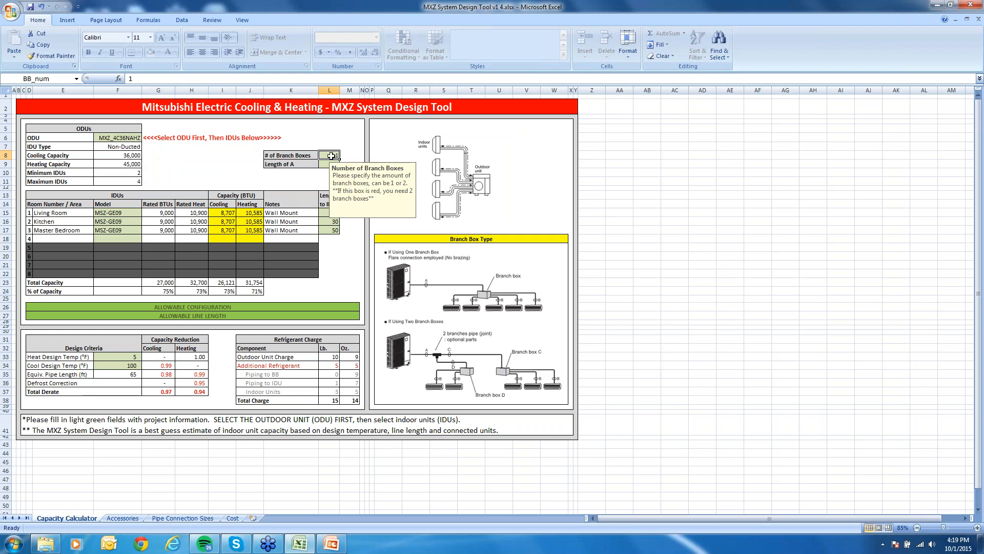
pyautogui.press('Return')
pyautogui.press('Return')
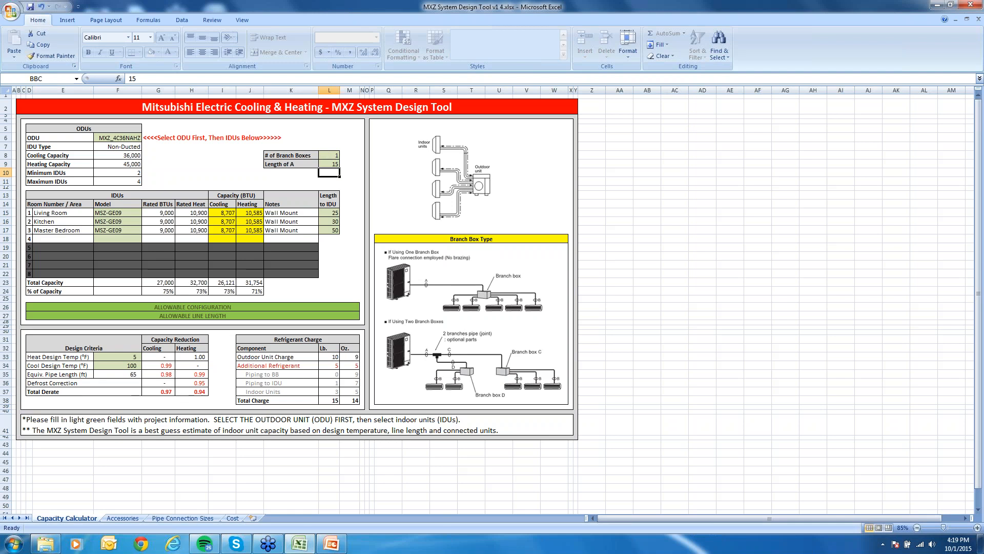
pyautogui.click(327, 164)
# Step: Select MXZ_8C48NAHZ as the outdoor unit
pyautogui.click(128, 141)
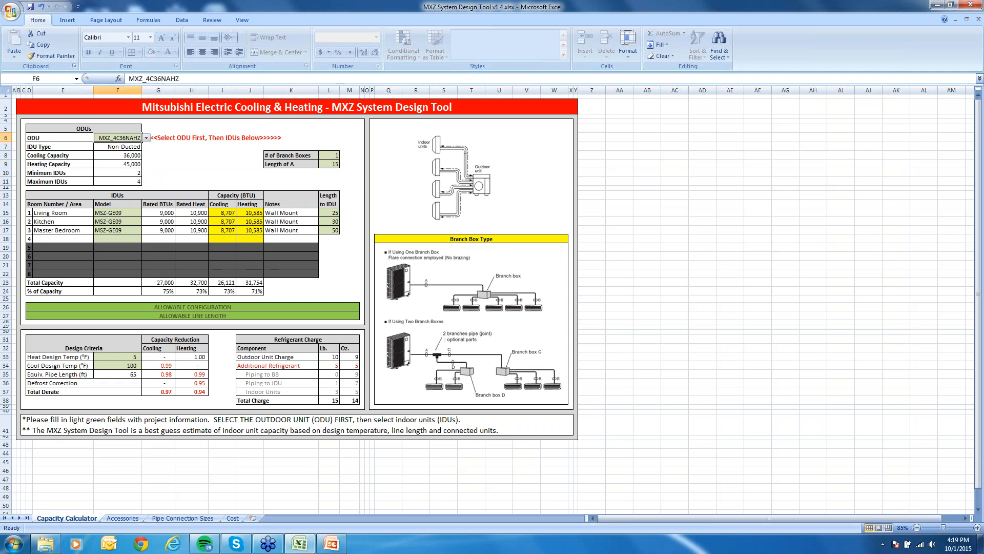
pyautogui.click(147, 138)
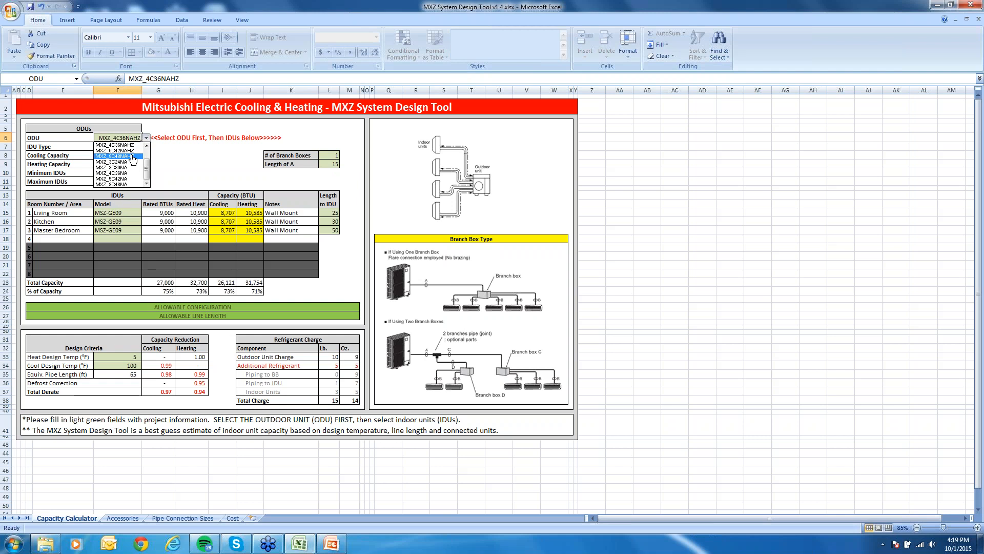
pyautogui.click(134, 157)
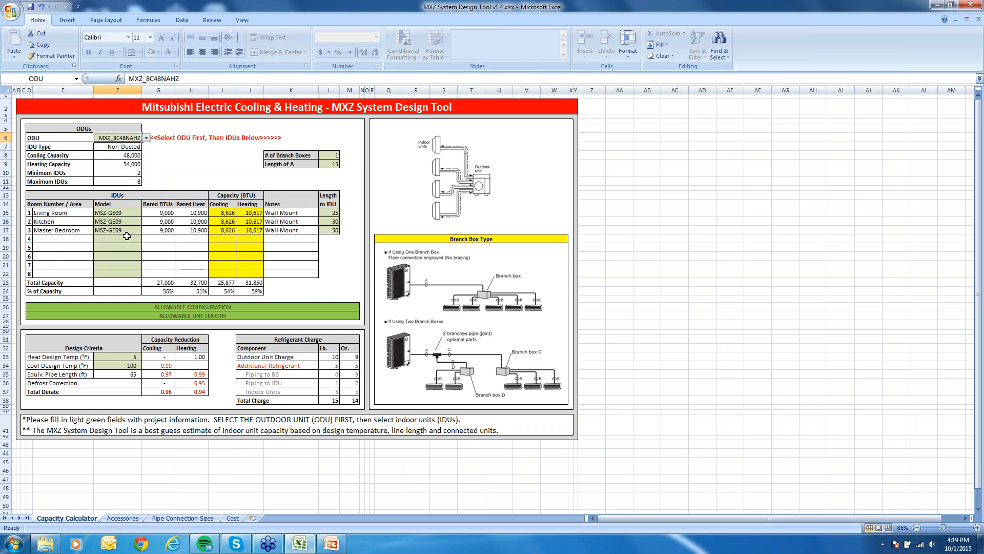
# Step: Assign model MSZ-FH09 to indoor unit 4 and model MSZ-FH18 to indoor unit 5
pyautogui.click(126, 239)
pyautogui.click(147, 240)
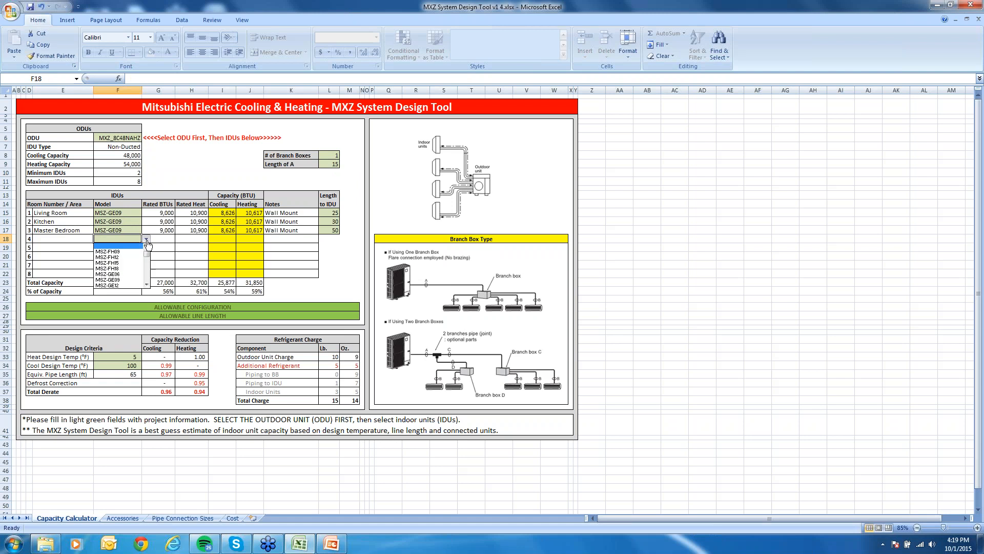
pyautogui.click(109, 251)
pyautogui.click(115, 248)
pyautogui.click(147, 248)
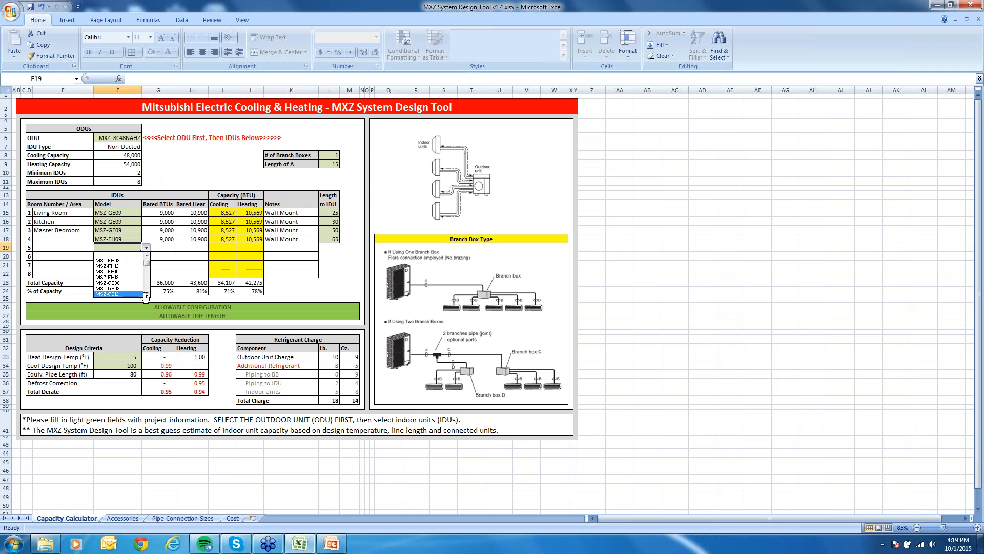
pyautogui.press('Escape')
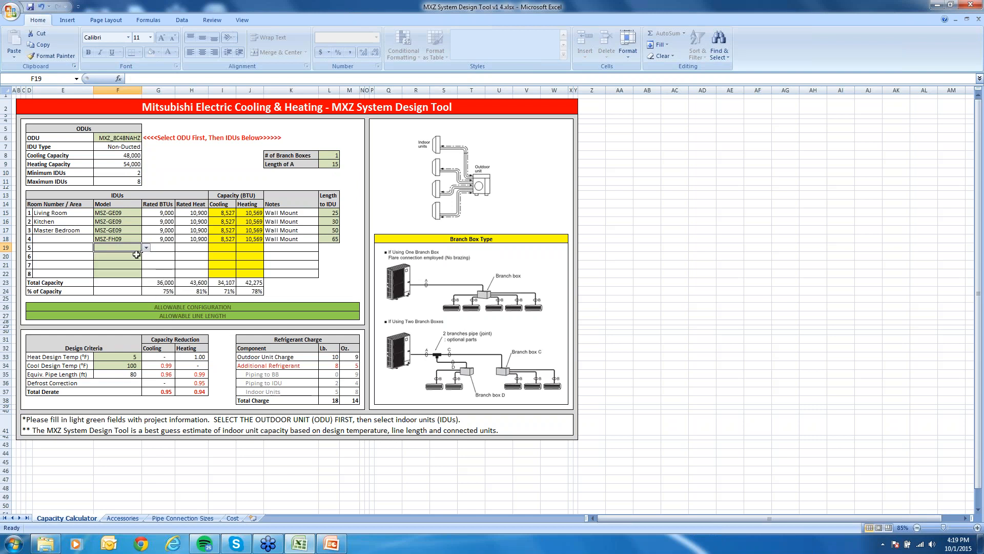
pyautogui.click(146, 247)
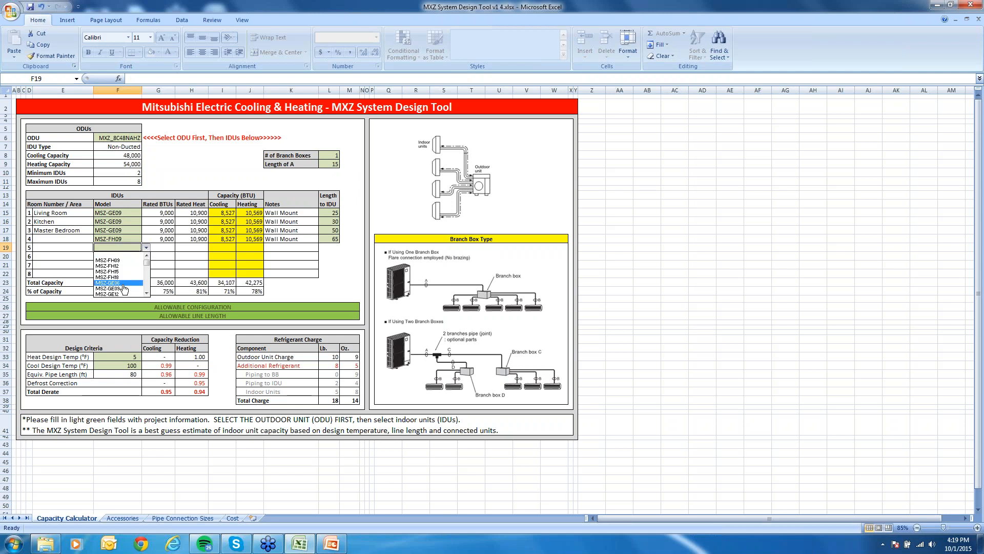
pyautogui.click(116, 277)
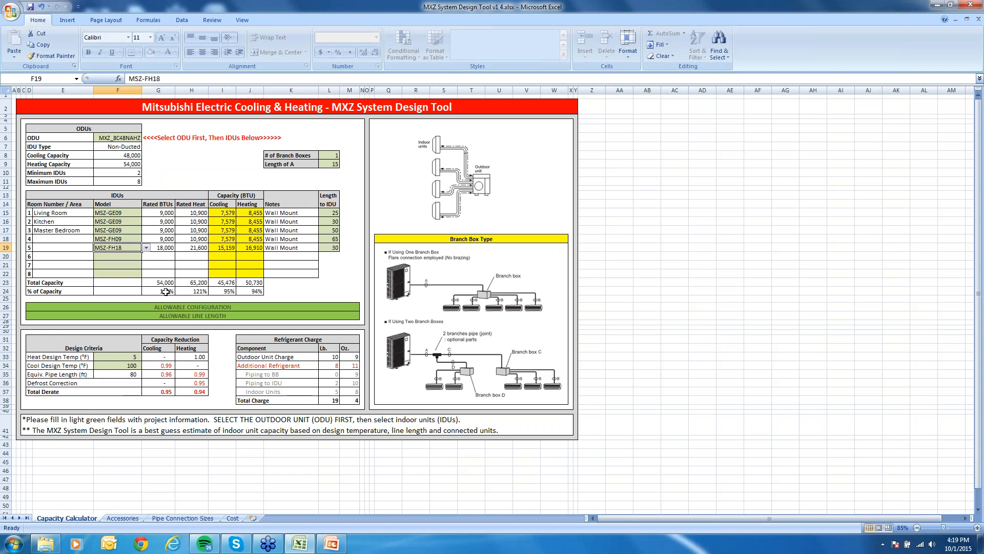
# Step: Try adding a sixth indoor unit of model MSZ-FH09 to the IDU table
pyautogui.click(131, 257)
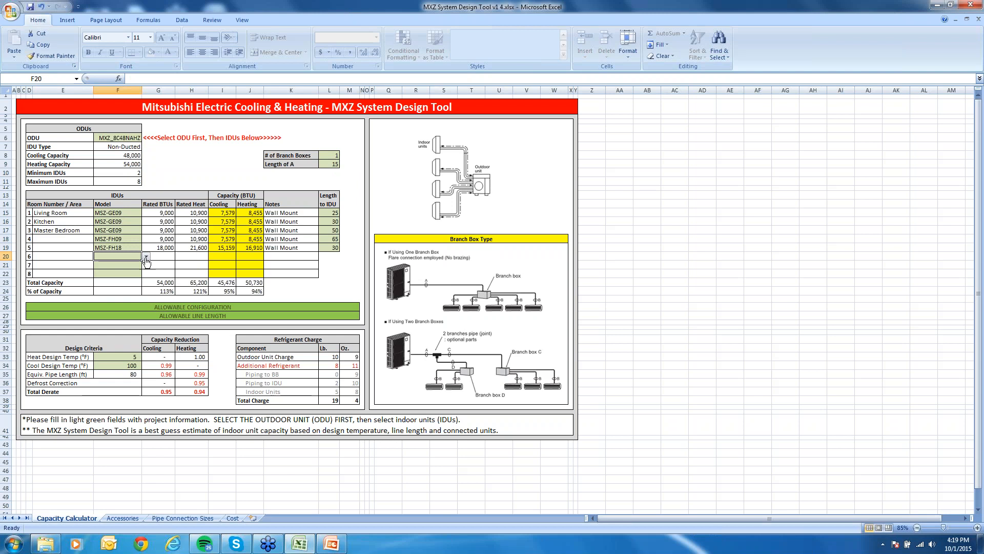
pyautogui.click(146, 258)
pyautogui.click(128, 270)
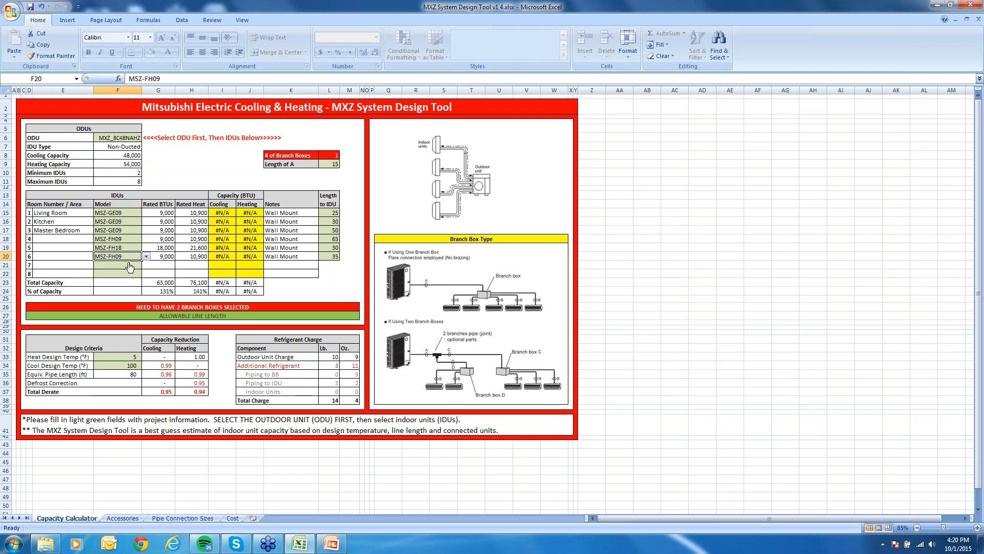
# Step: Set the number of branch boxes to 2 and clear the model of indoor unit 6
pyautogui.click(327, 155)
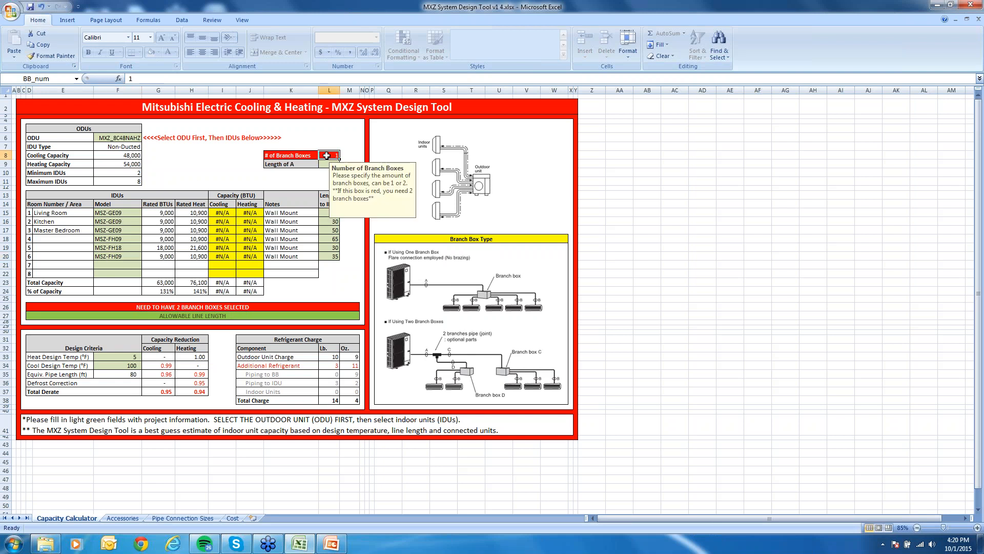
pyautogui.write('2')
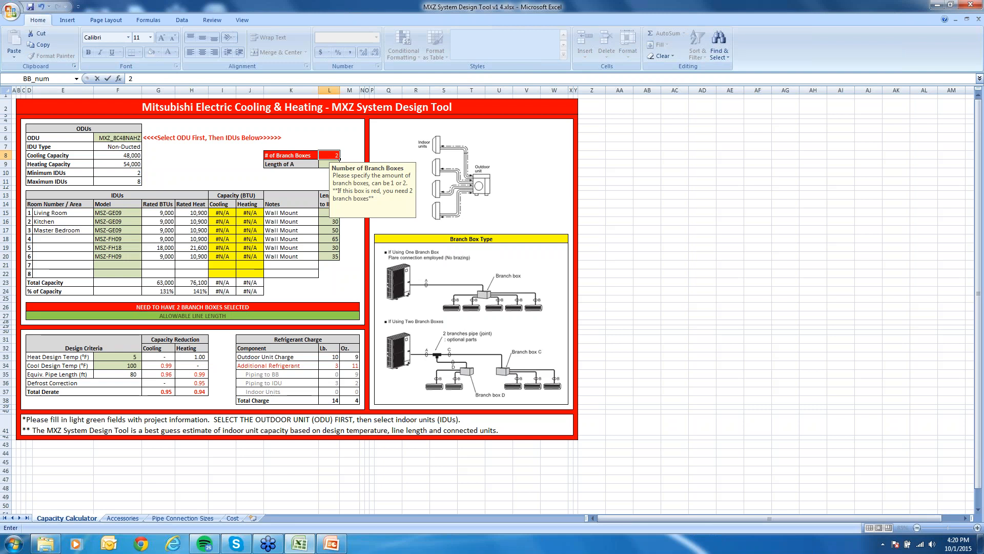
pyautogui.press('Return')
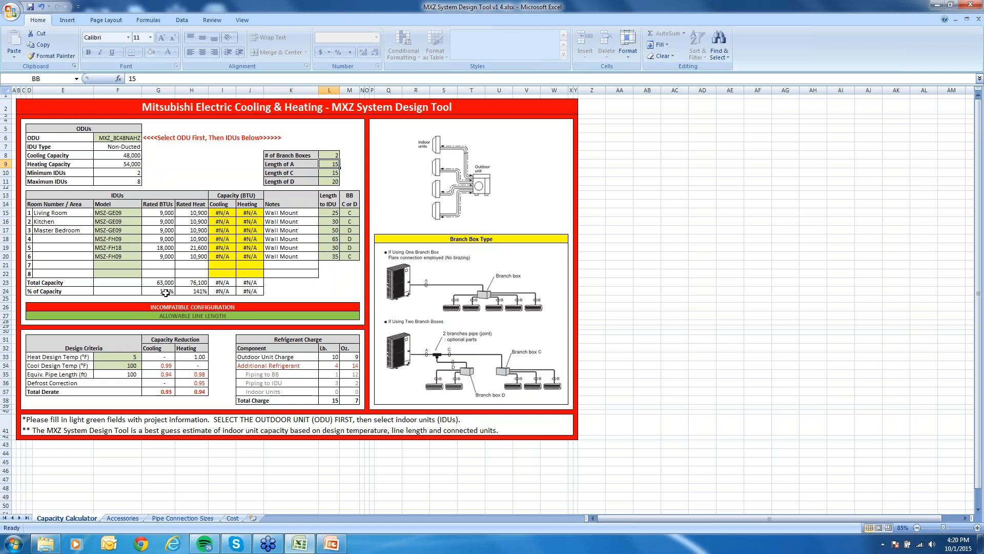
pyautogui.click(130, 257)
pyautogui.press('Delete')
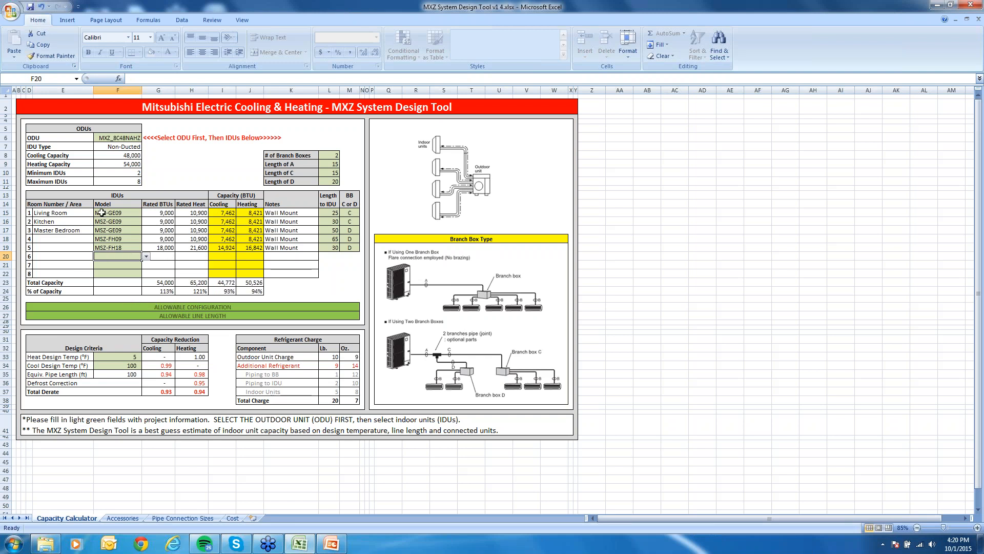
# Step: Label the area of indoor unit 4 as a room named after its occupant
pyautogui.click(62, 239)
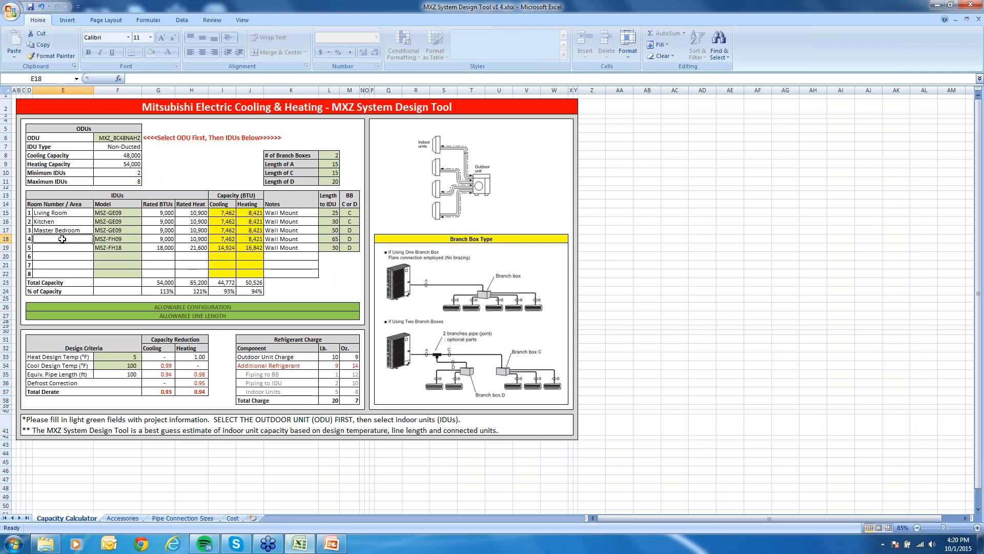
pyautogui.write('Da')
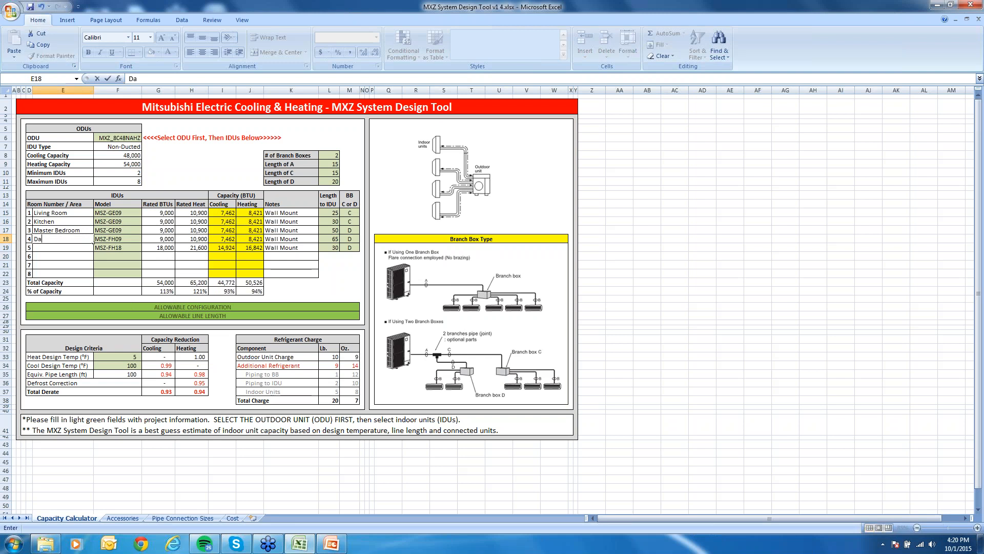
pyautogui.write('vid Room')
pyautogui.press('Return')
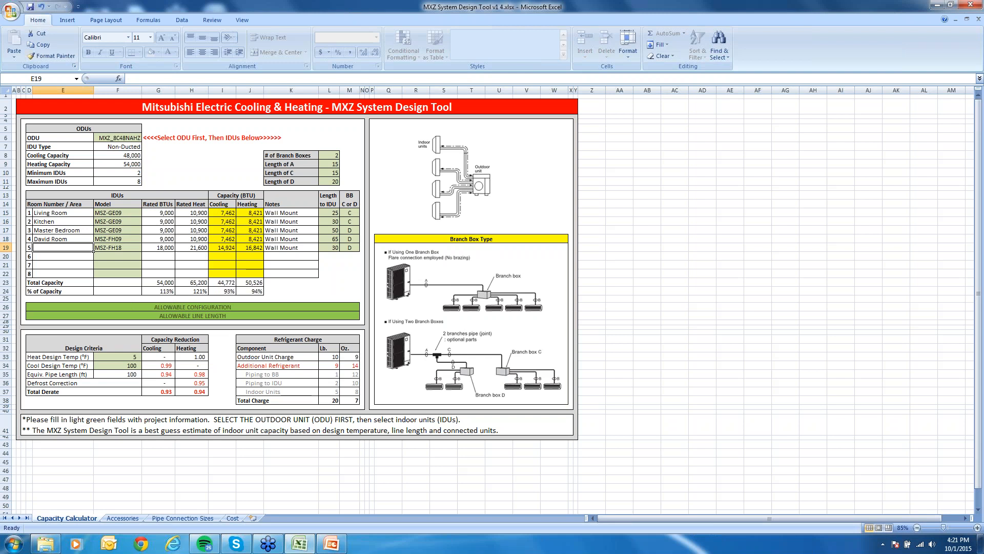
# Step: Label the area of indoor unit 5 as Office, correcting any misspelling
pyautogui.write('Ofgfi')
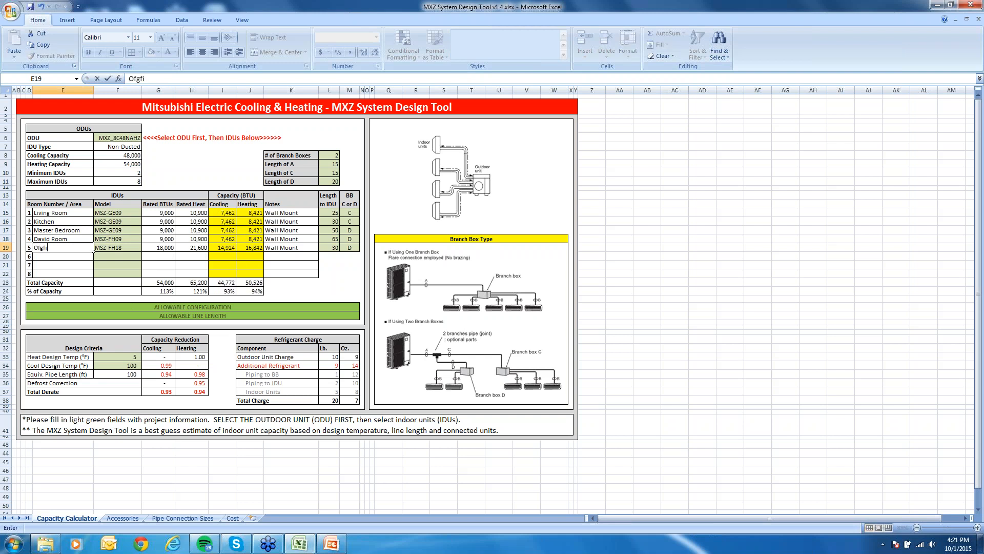
pyautogui.write('ce')
pyautogui.press('Return')
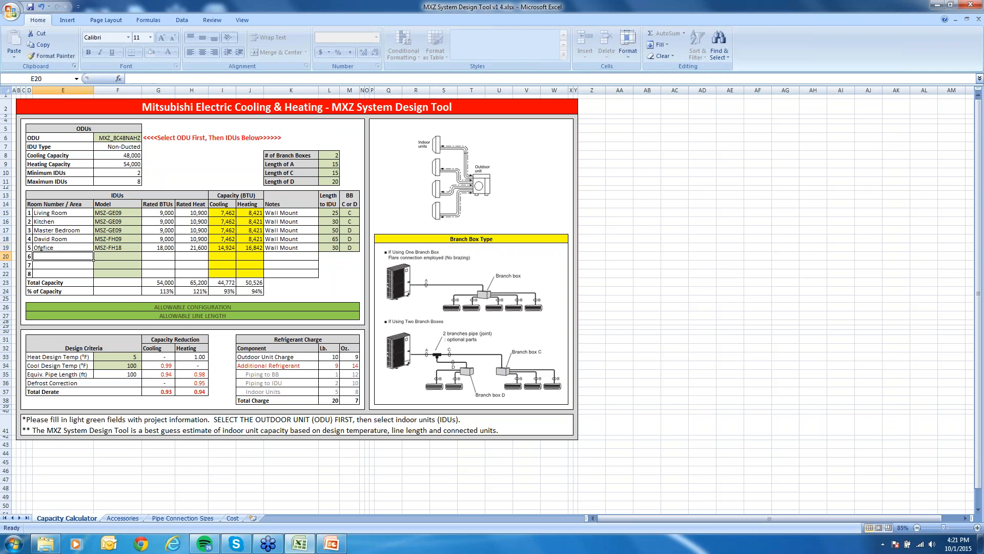
pyautogui.click(67, 248)
pyautogui.press('BackSpace')
pyautogui.write('Office')
pyautogui.press('Return')
pyautogui.click(120, 138)
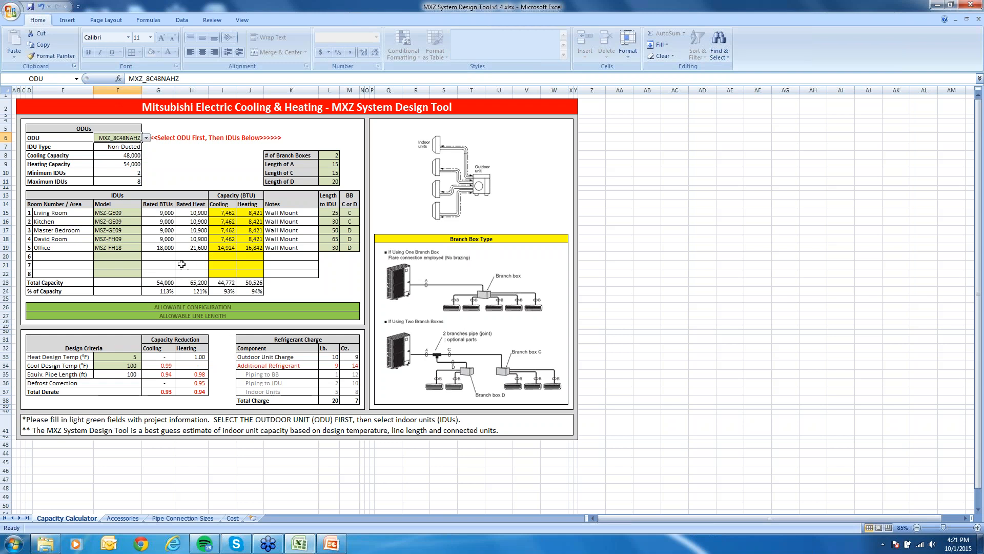
pyautogui.click(121, 230)
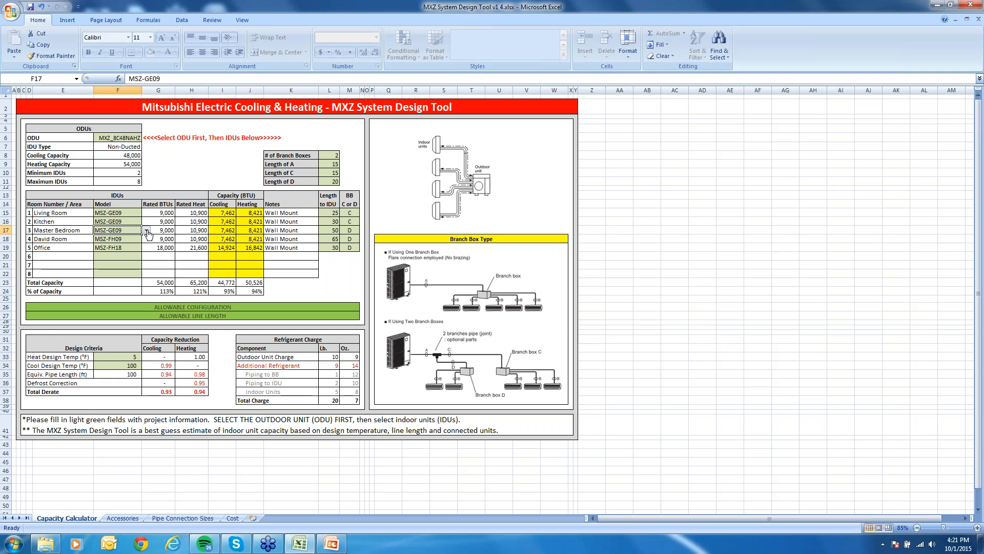
pyautogui.click(129, 241)
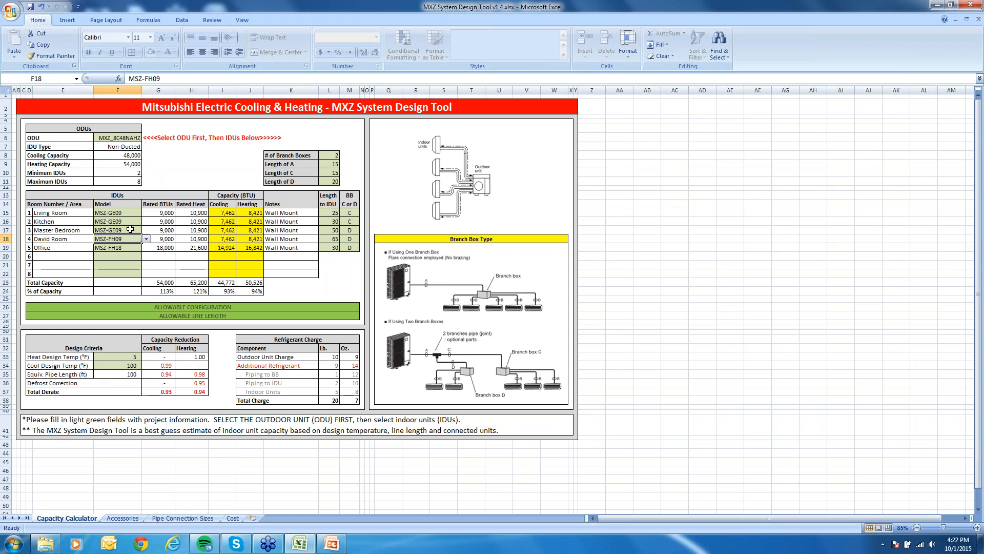
# Step: Set the heat design temperature to 20 °F and the cool design temperature to 80 °F
pyautogui.click(122, 357)
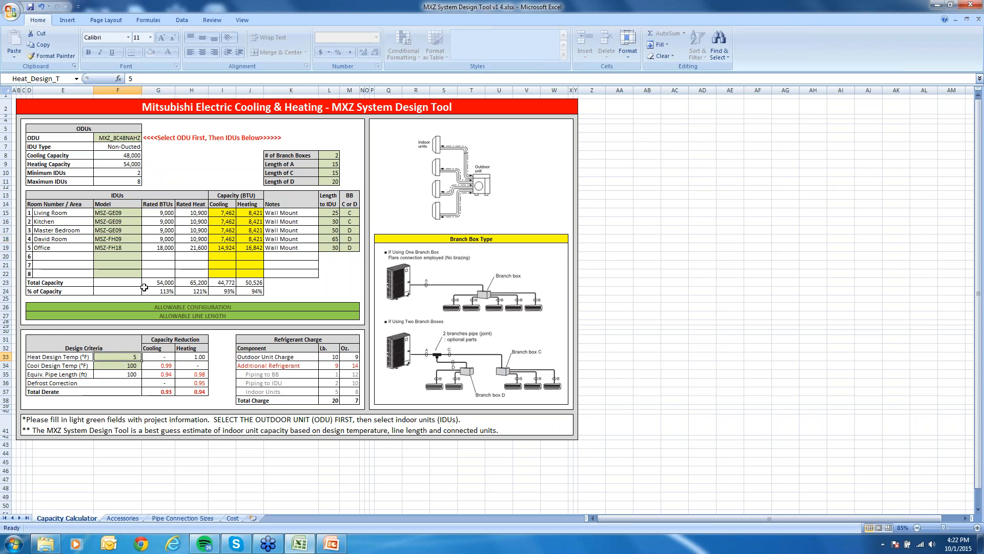
pyautogui.write('20')
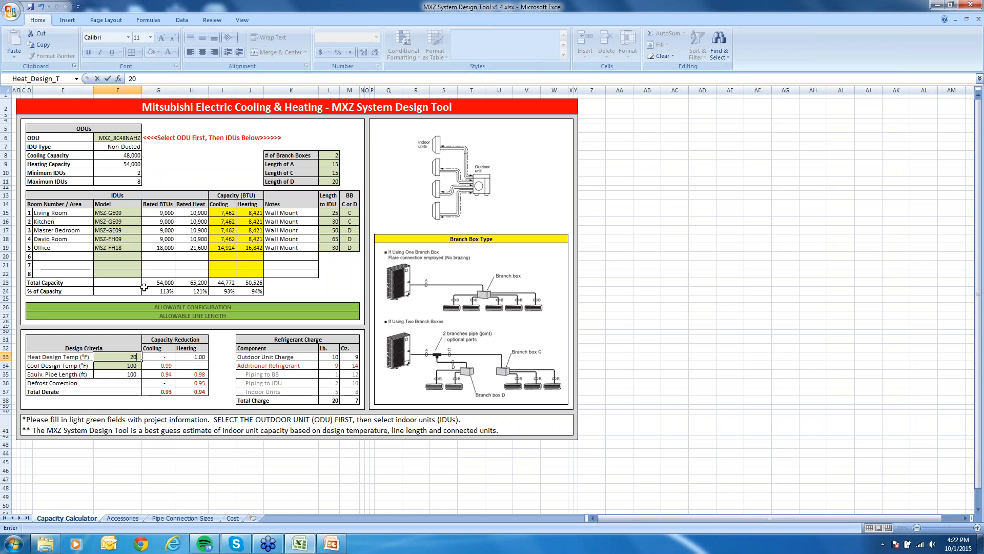
pyautogui.press('Return')
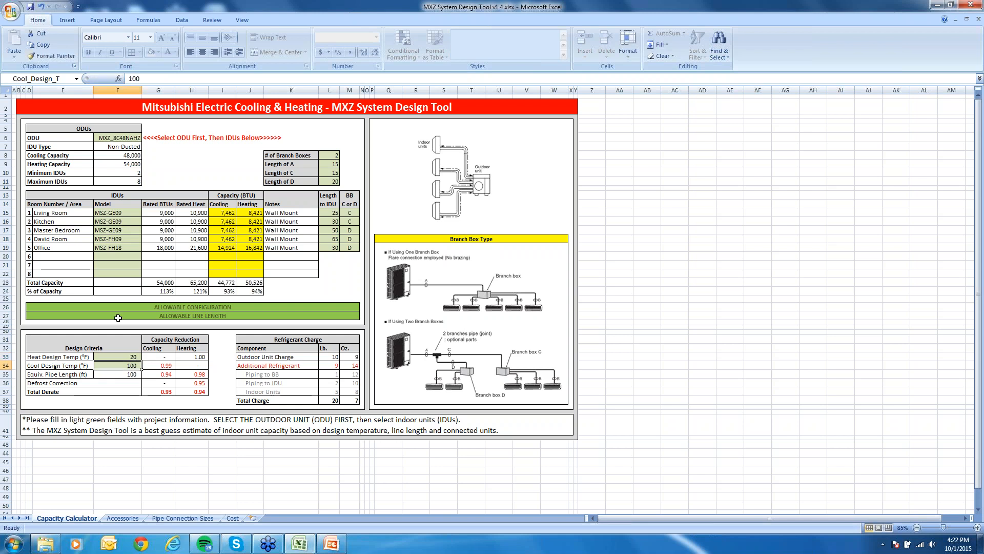
pyautogui.write('80')
pyautogui.click(337, 158)
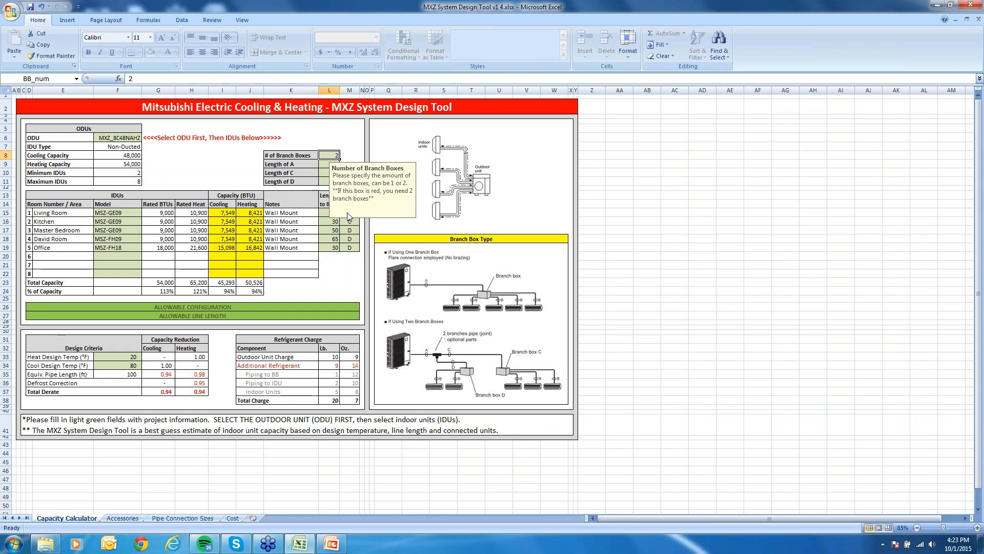
# Step: Try 801 and 80 feet as the line length to the Kitchen indoor unit
pyautogui.click(331, 224)
pyautogui.write('801')
pyautogui.press('Return')
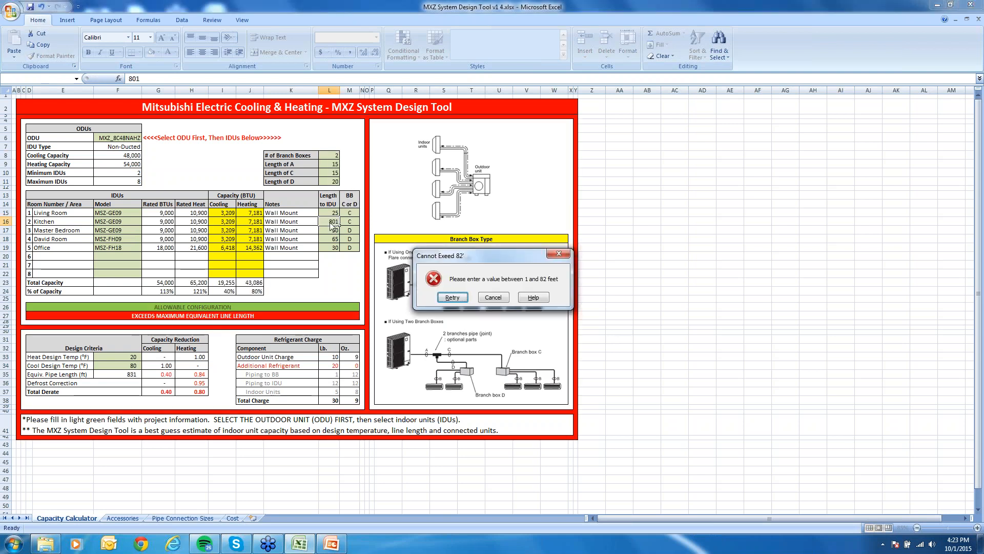
pyautogui.click(493, 297)
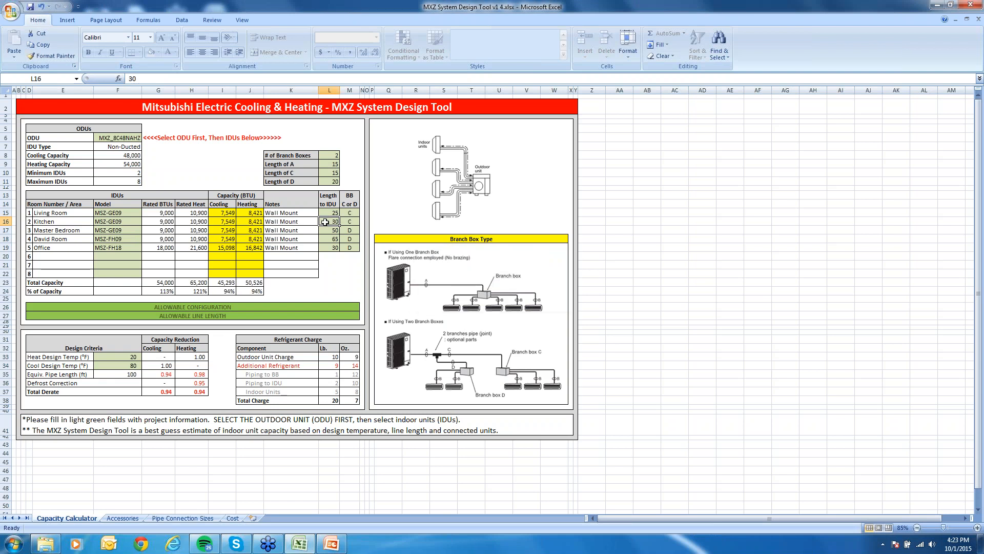
pyautogui.write('80')
pyautogui.press('Return')
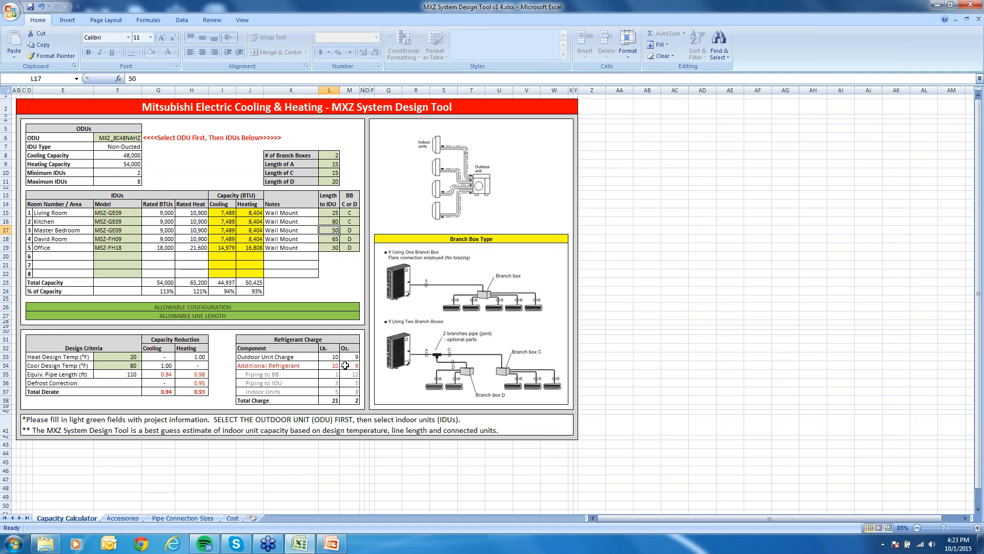
# Step: Set the line lengths to the Kitchen unit and to indoor unit 4 to 10 feet each
pyautogui.click(339, 224)
pyautogui.write('10')
pyautogui.press('Return')
pyautogui.click(330, 242)
pyautogui.write('10')
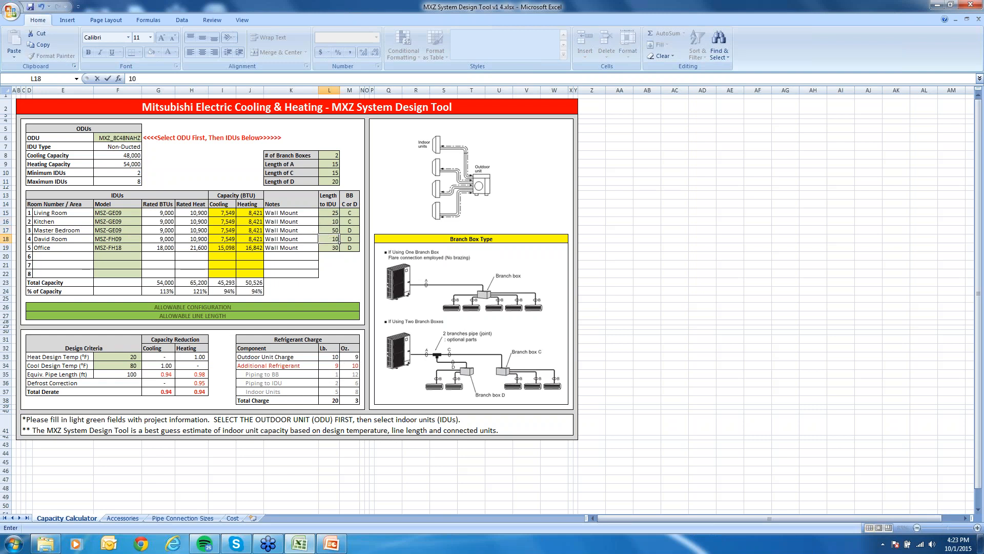
pyautogui.press('Return')
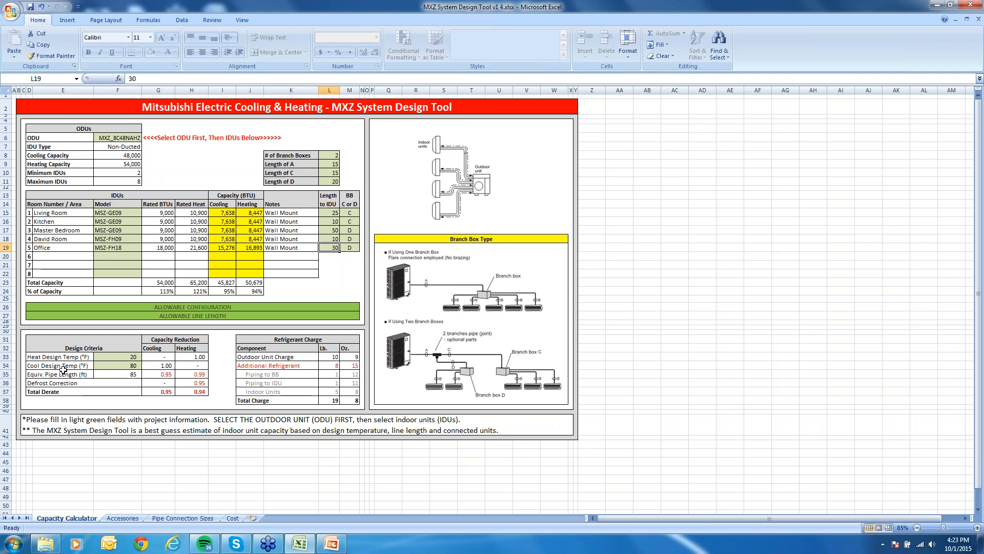
# Step: Review the accessories, pipe connection sizes and cost sheets, examining the liquid and gas pipe sizes of each indoor unit
pyautogui.click(124, 518)
pyautogui.click(188, 518)
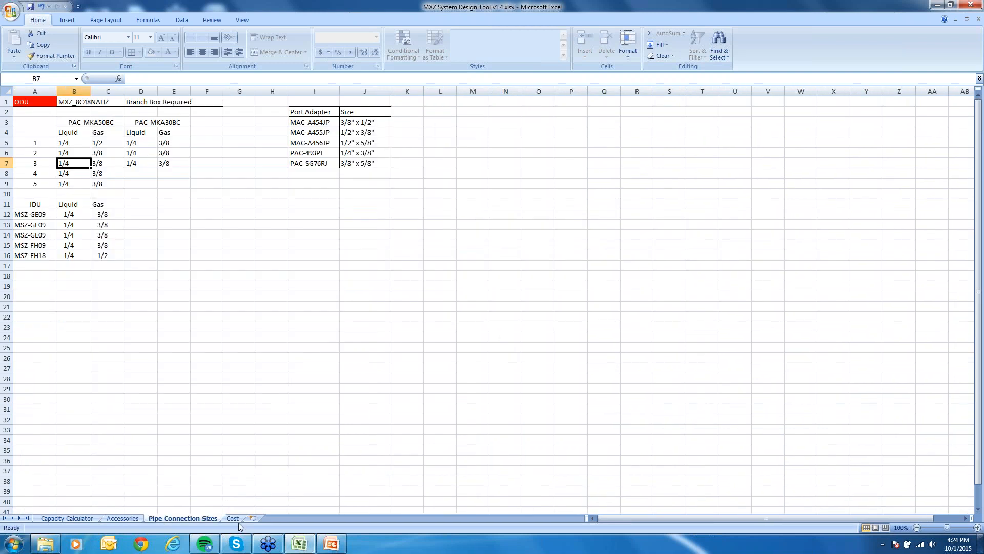
pyautogui.click(233, 518)
pyautogui.click(204, 519)
pyautogui.click(50, 216)
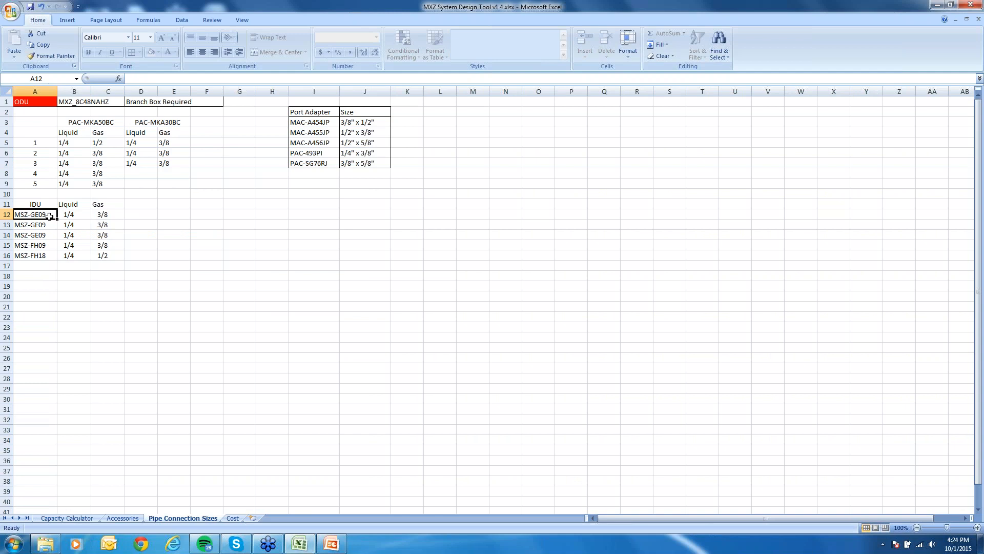
pyautogui.click(49, 225)
pyautogui.click(50, 234)
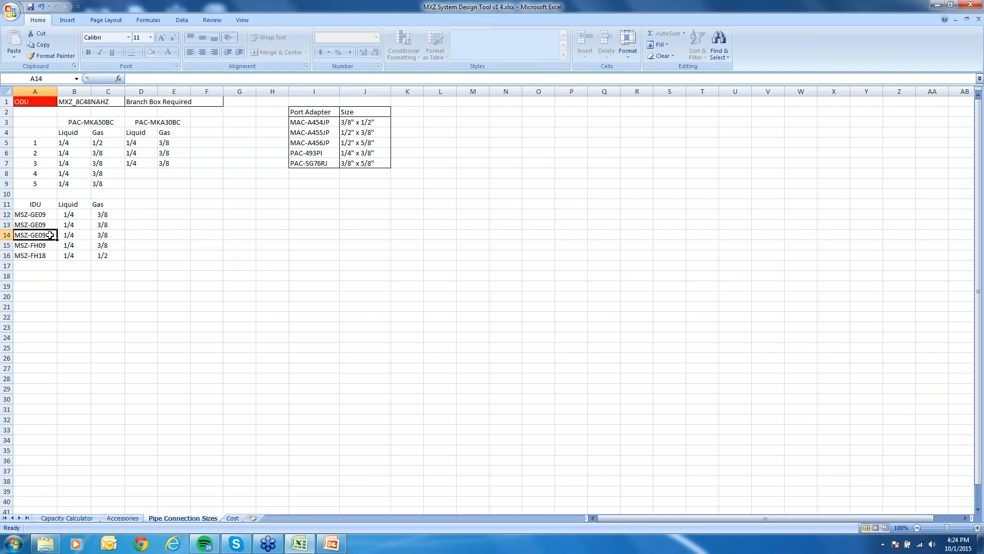
pyautogui.click(51, 247)
pyautogui.click(52, 256)
# Step: Change the outdoor unit on the Capacity Calculator sheet to MXZ_3C30NAHZ
pyautogui.click(67, 518)
pyautogui.click(132, 142)
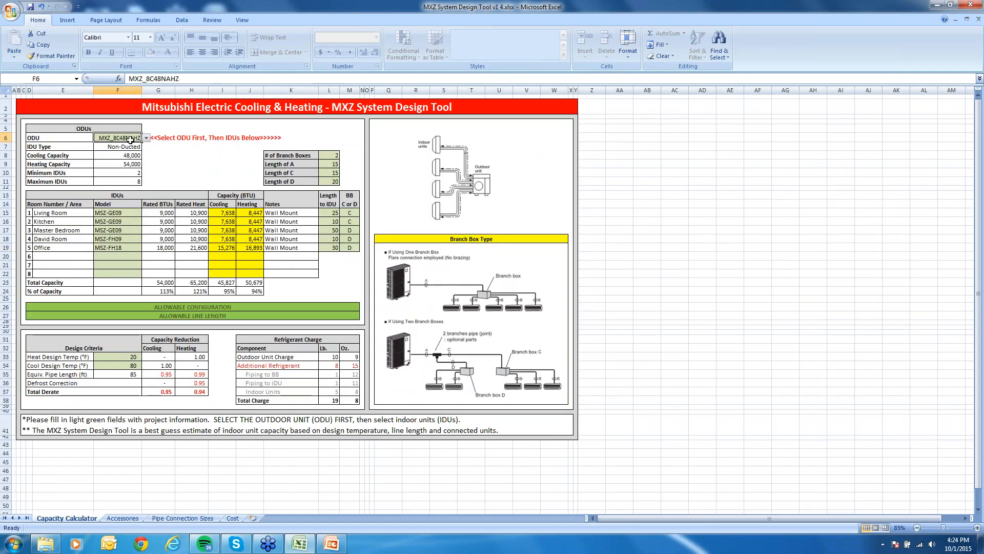
pyautogui.click(147, 138)
pyautogui.scroll(3, 146, 153)
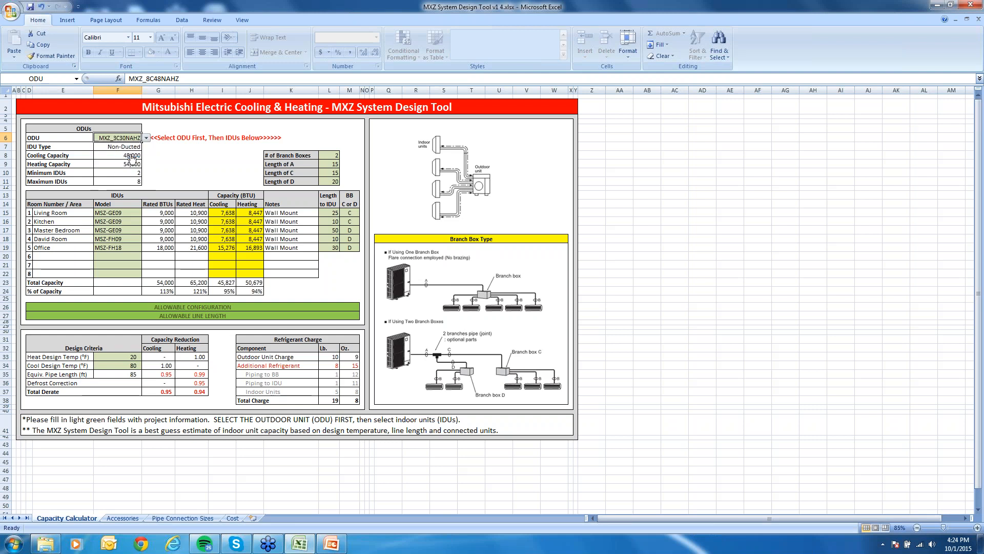
pyautogui.click(131, 156)
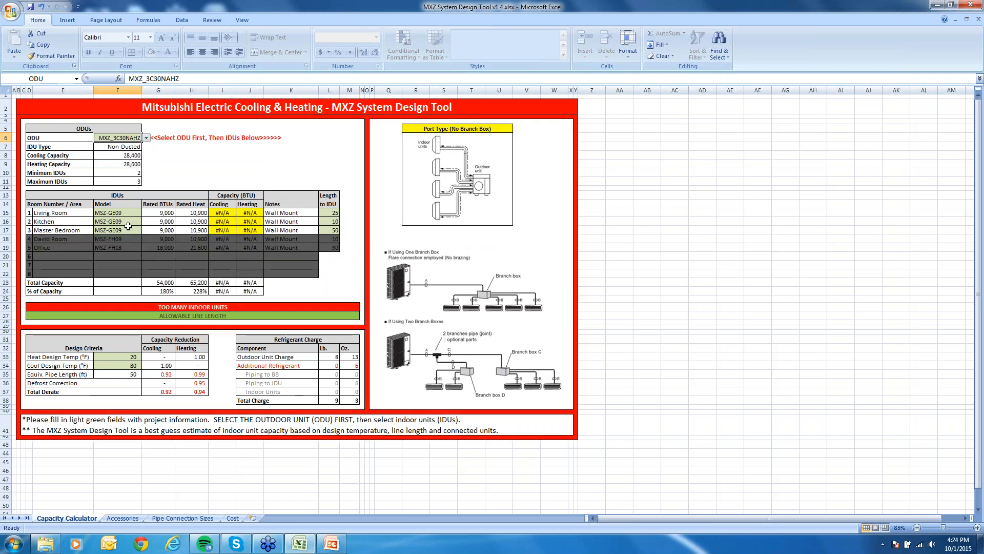
# Step: Try MSZ-GE15 as the Living Room indoor unit model and return it to MSZ-GE09
pyautogui.click(131, 214)
pyautogui.click(148, 213)
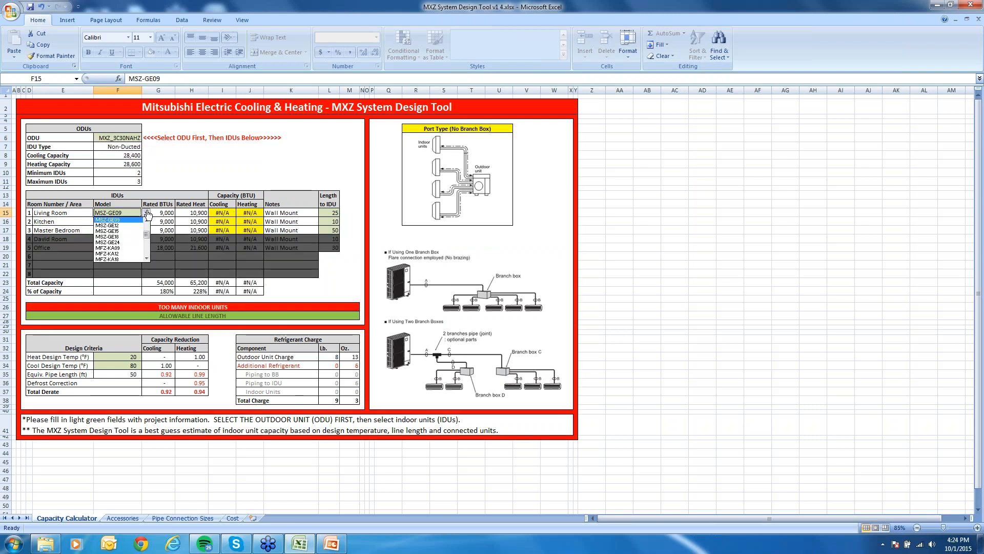
pyautogui.click(132, 230)
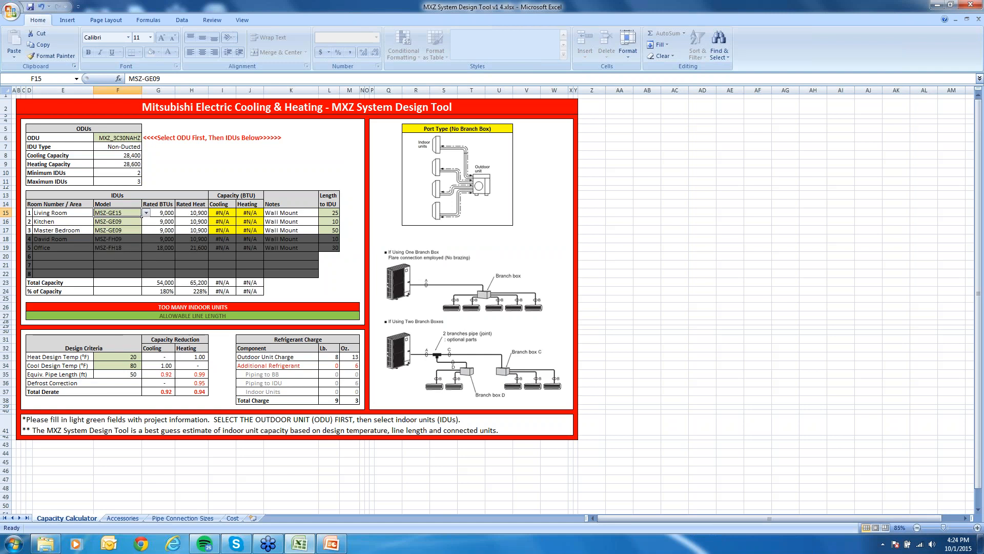
pyautogui.click(147, 213)
pyautogui.scroll(2, 148, 228)
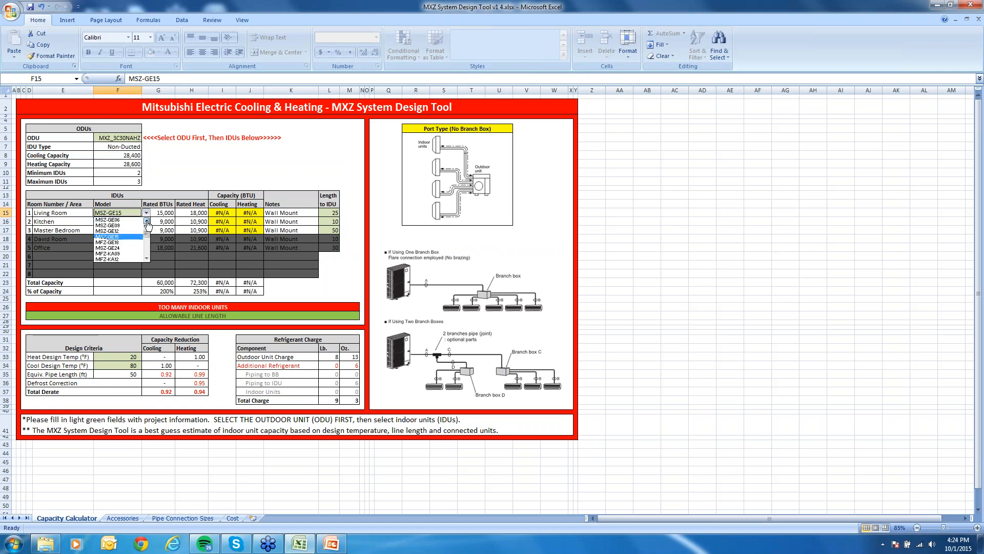
pyautogui.click(131, 220)
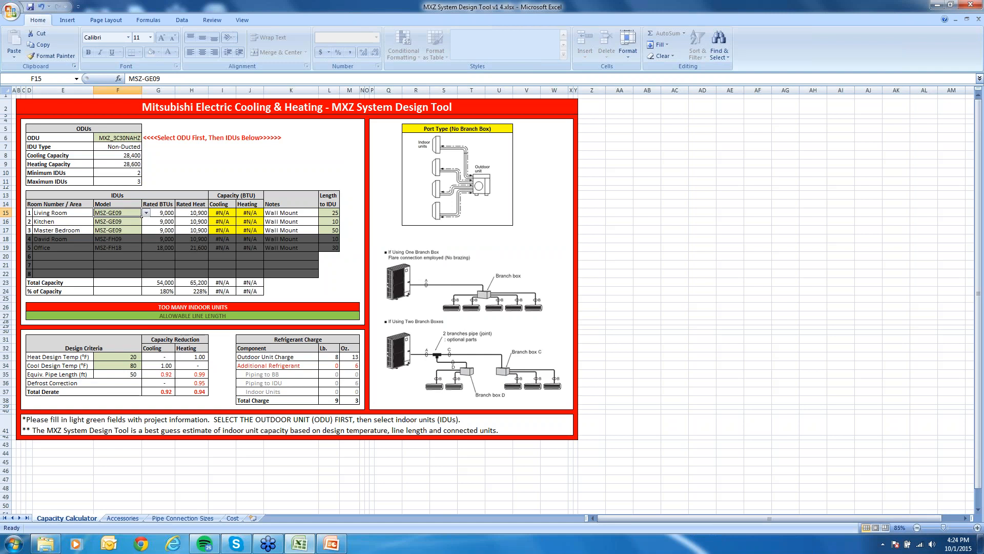
# Step: Clear the models of indoor units 4 and 5 from the indoor unit list
pyautogui.click(139, 240)
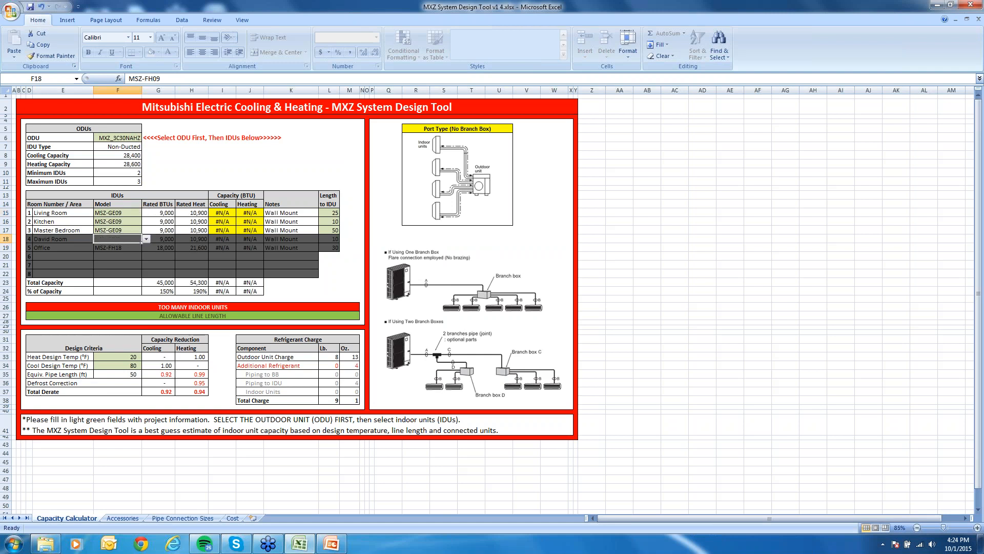
pyautogui.press('Delete')
pyautogui.click(142, 248)
pyautogui.press('Delete')
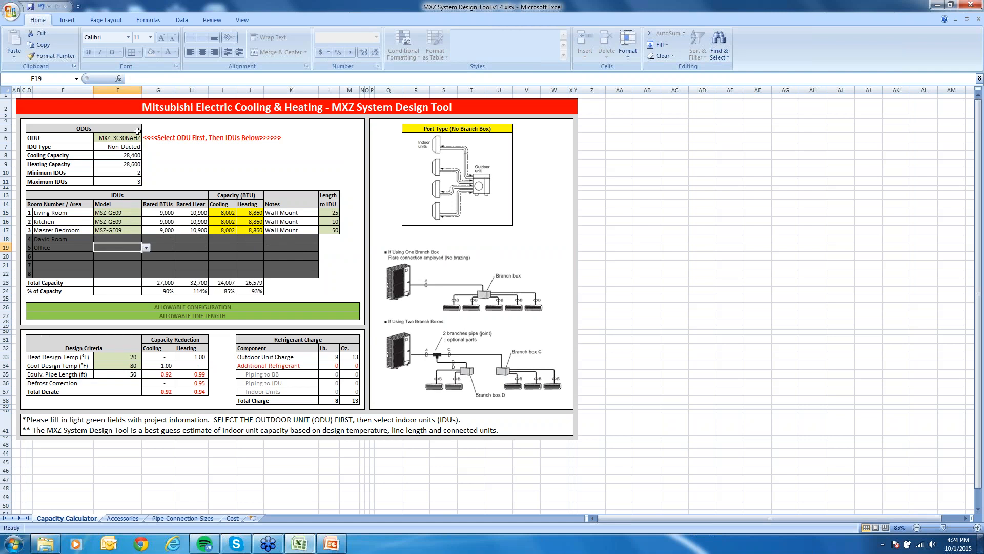
# Step: Check the port adapter sizes on the Pipe Connection Sizes sheet and enter a quantity of 1 for MAC-A455JP in the port type accessories
pyautogui.click(174, 517)
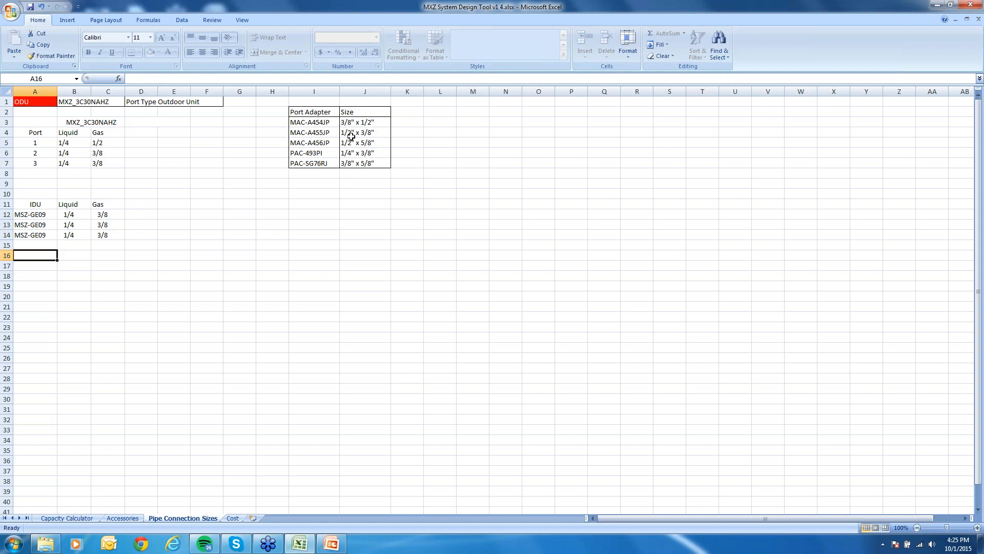
pyautogui.click(310, 134)
pyautogui.click(349, 121)
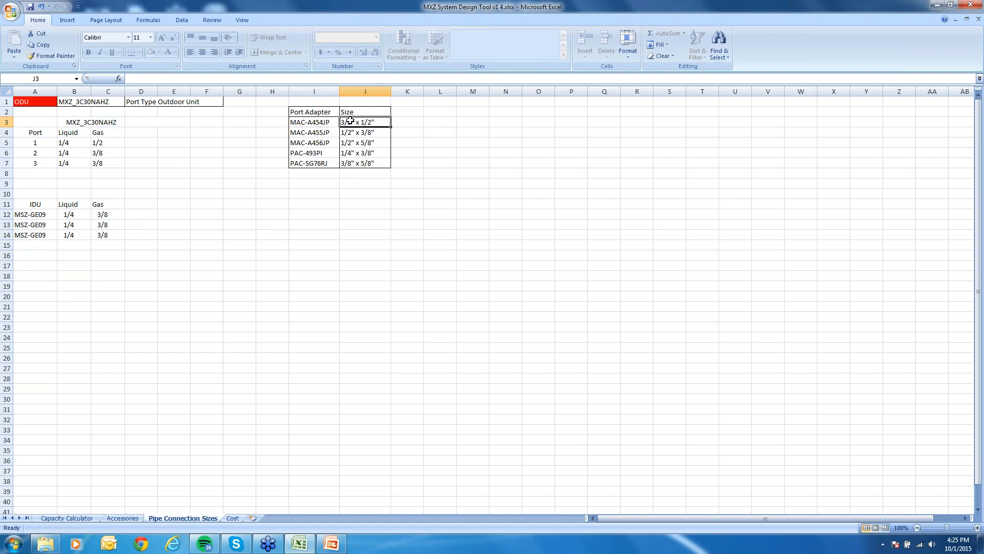
pyautogui.click(310, 133)
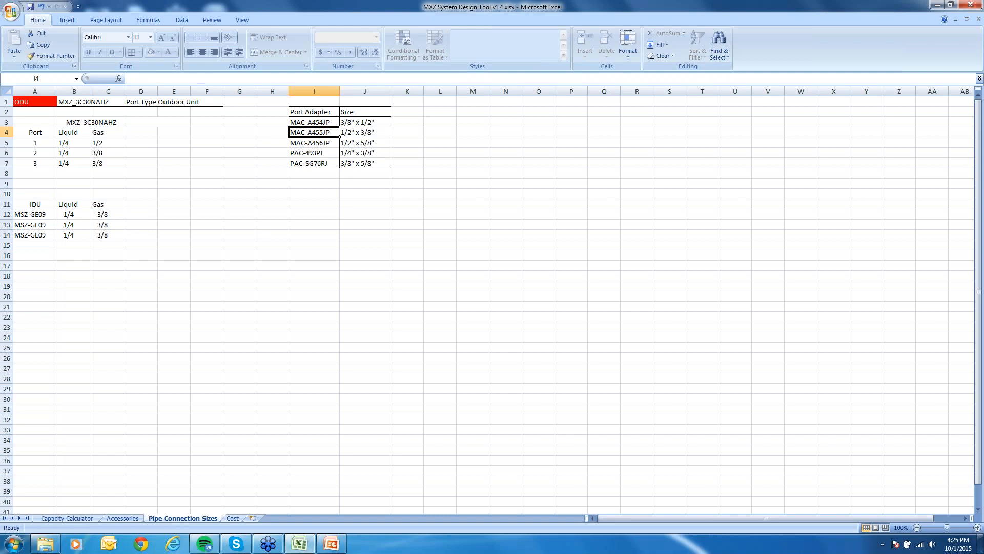
pyautogui.click(127, 520)
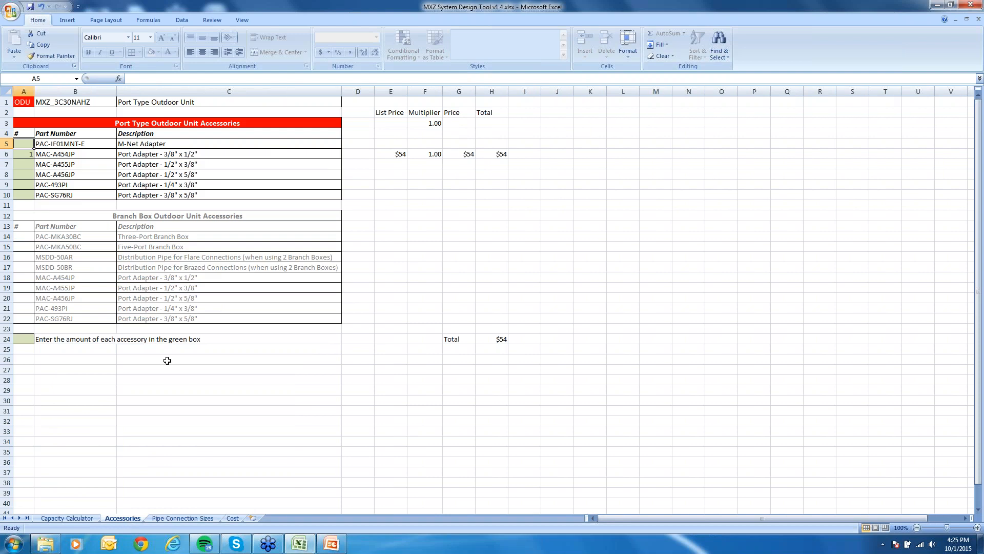
pyautogui.click(28, 164)
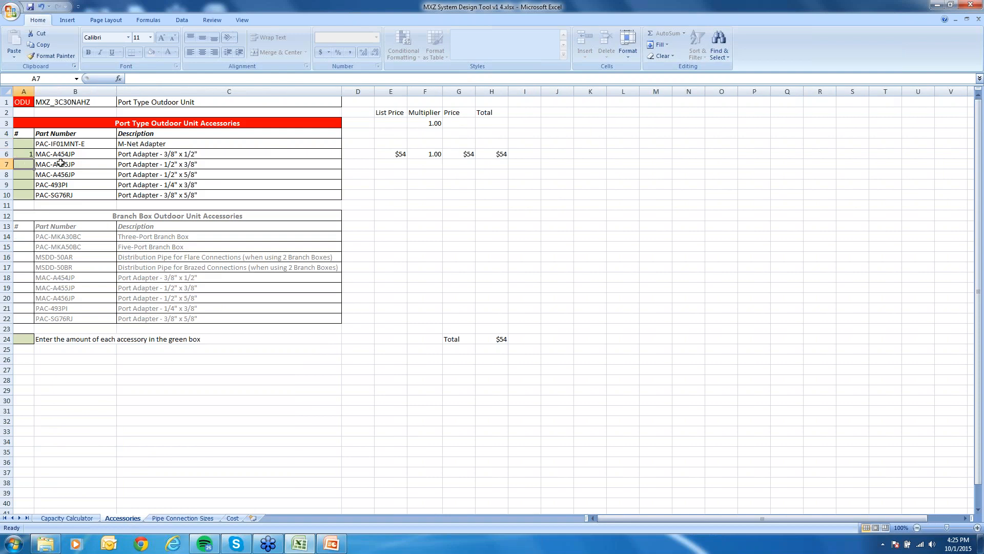
pyautogui.write('1')
pyautogui.press('Return')
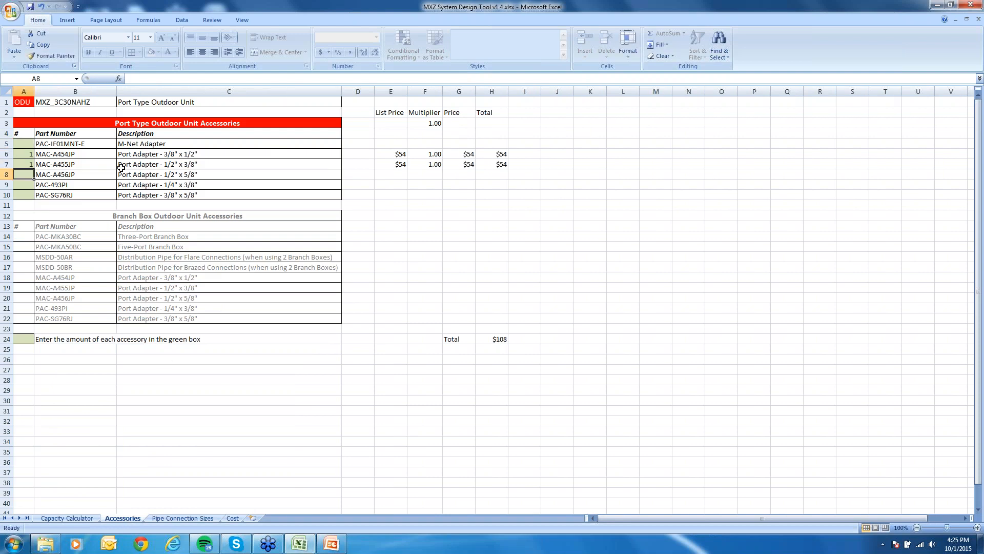
# Step: Clear the quantity of the MAC-A454JP port adapter in the port type accessories
pyautogui.click(31, 154)
pyautogui.press('BackSpace')
pyautogui.click(28, 186)
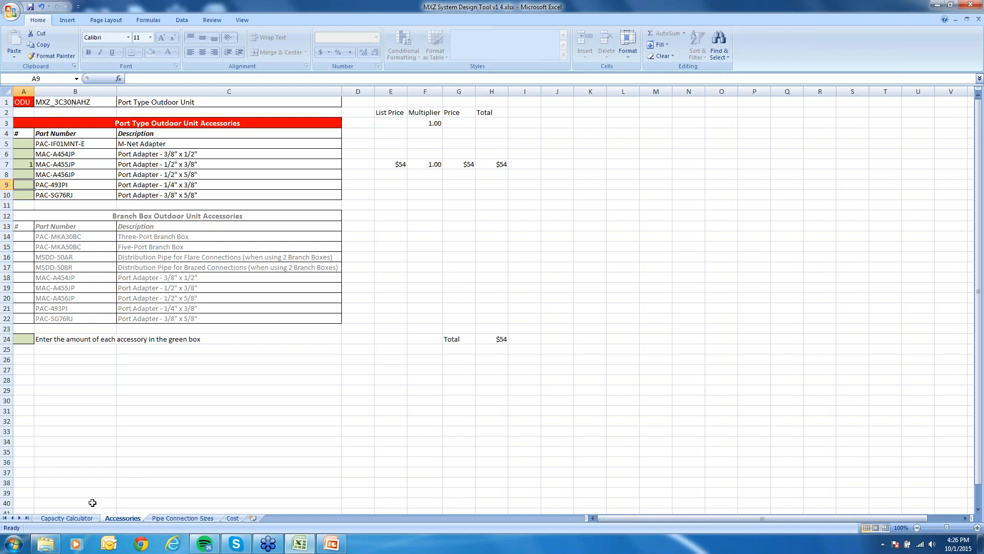
# Step: Set the price multiplier on the Cost sheet to 0.8 and return to the Capacity Calculator sheet
pyautogui.click(80, 519)
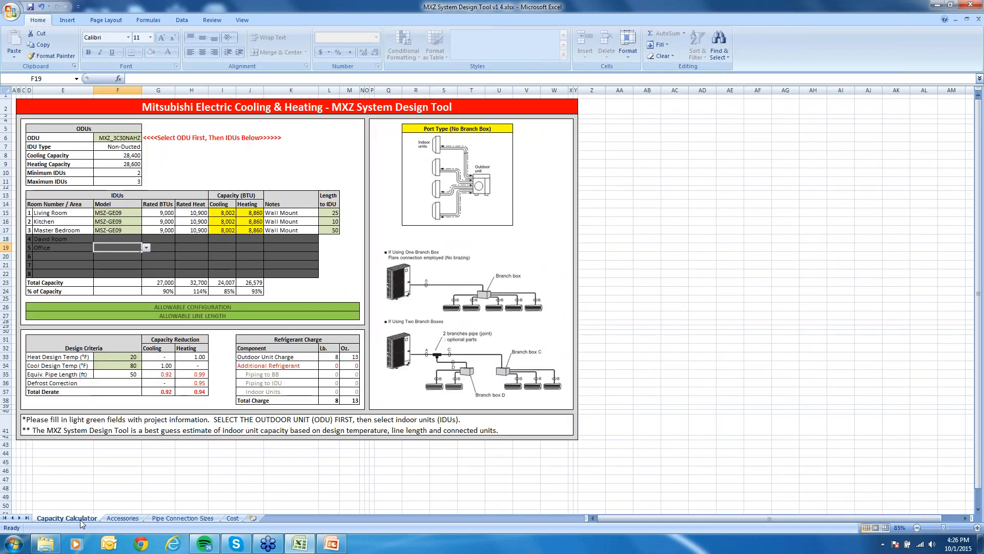
pyautogui.click(130, 517)
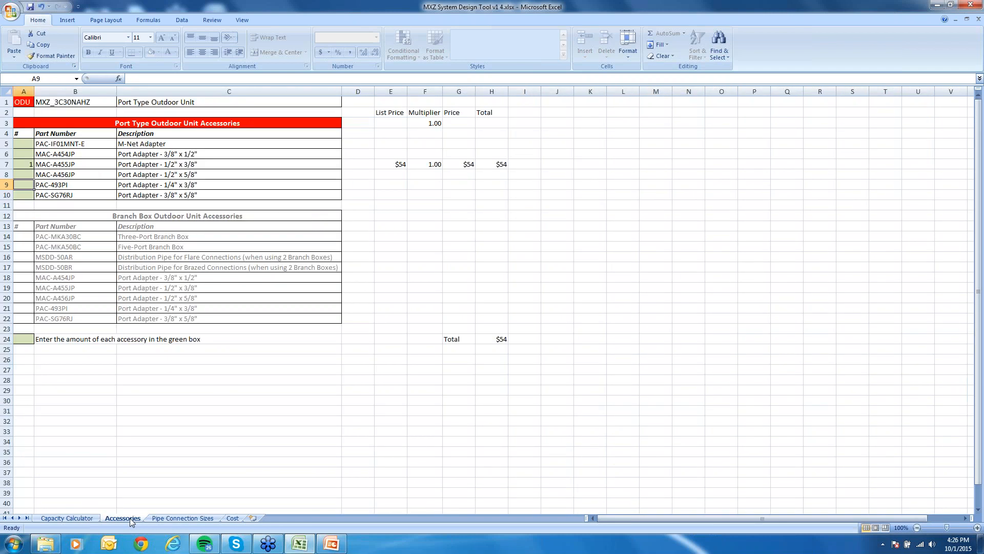
pyautogui.click(175, 519)
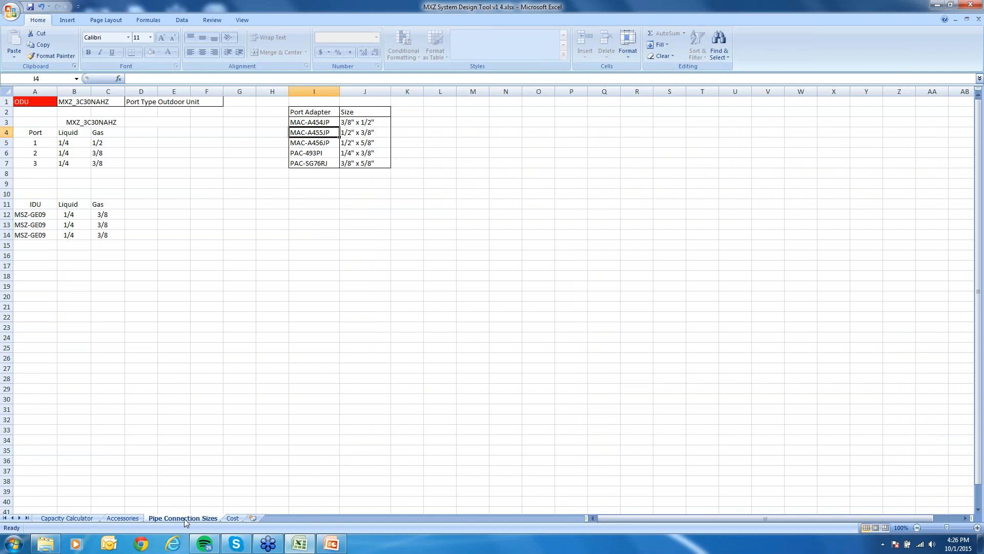
pyautogui.click(233, 519)
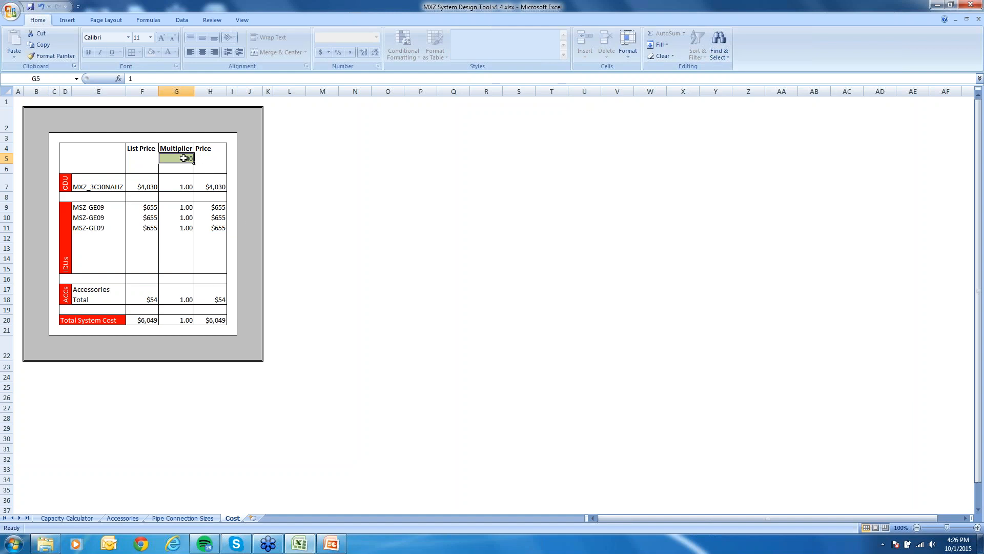
pyautogui.write('.8')
pyautogui.hotkey('ctrl', 'Return')
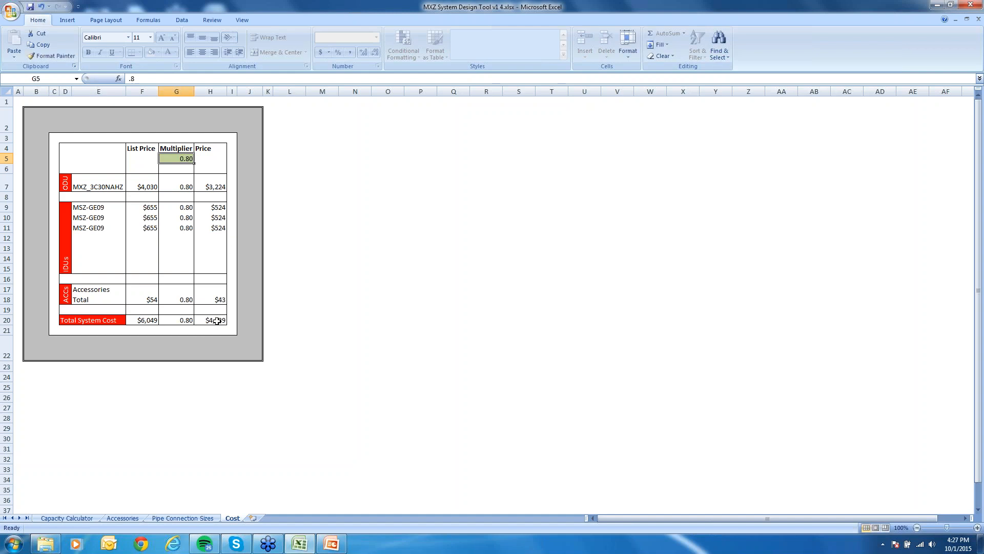
pyautogui.click(80, 519)
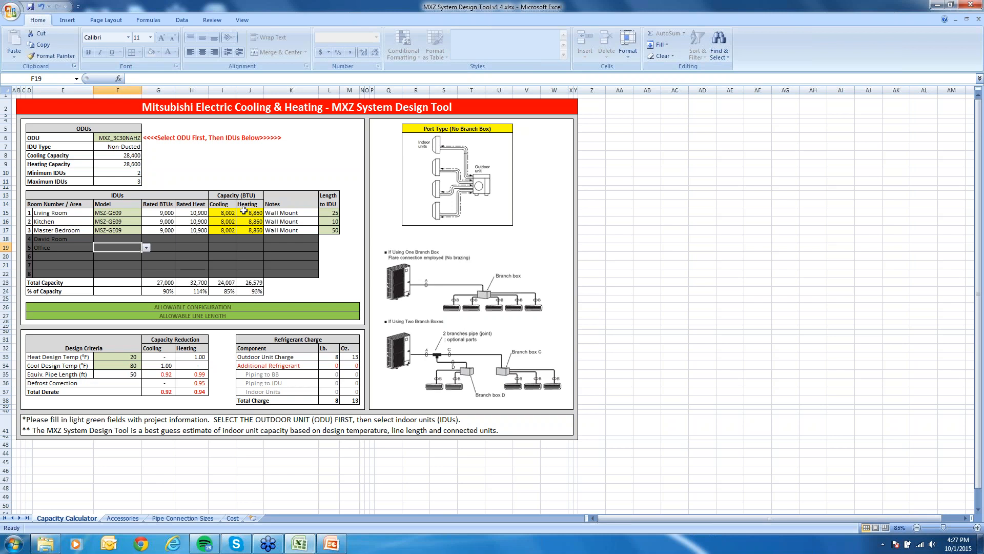
pyautogui.click(268, 547)
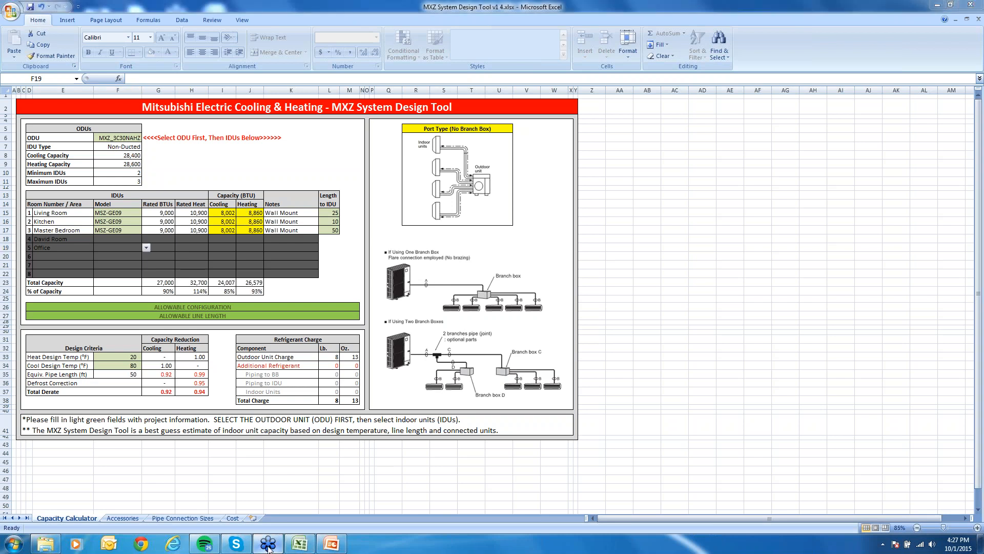